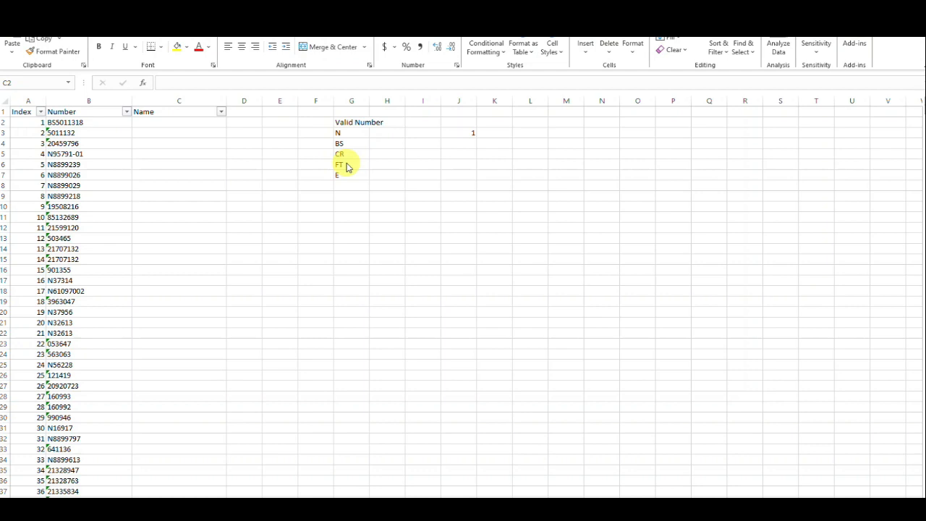
Try a wildcard check in C2 with the formula =IF(B2="*BS*","Valid", "Invalid")
click(157, 121)
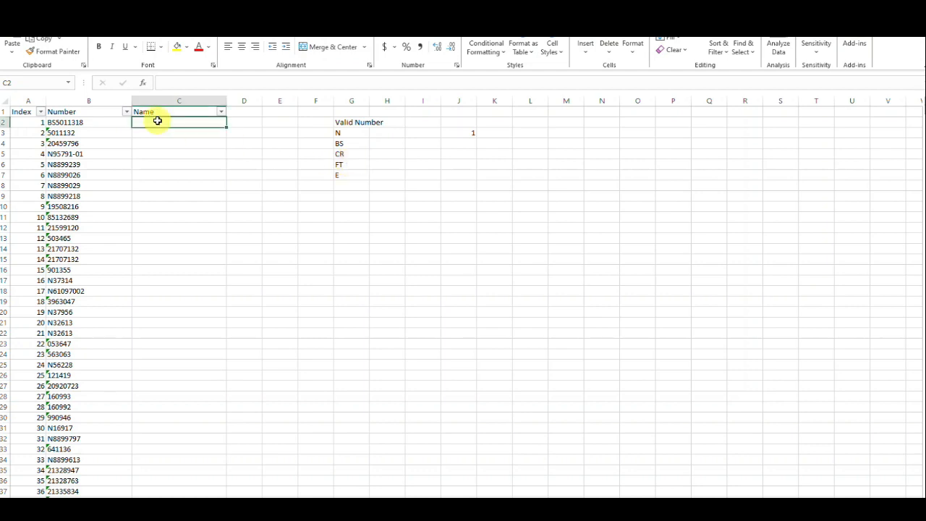
text(=if)
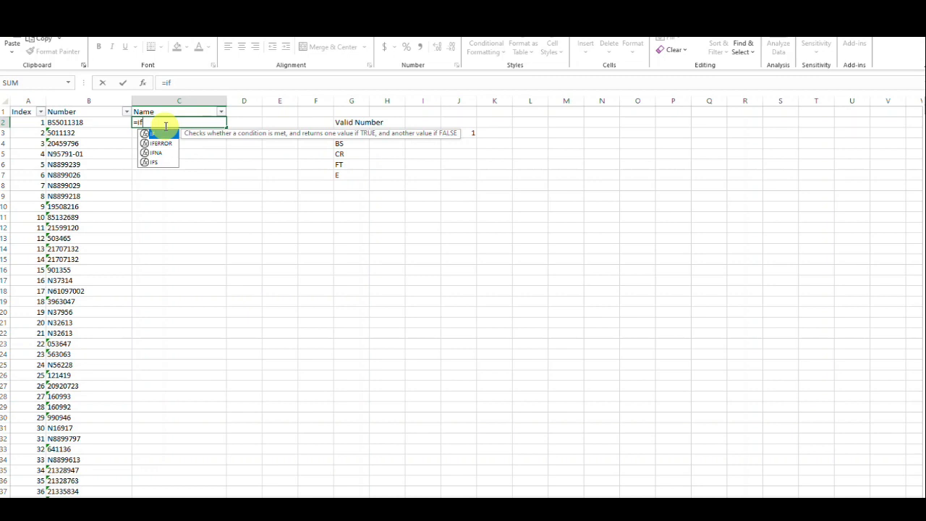
key(Tab)
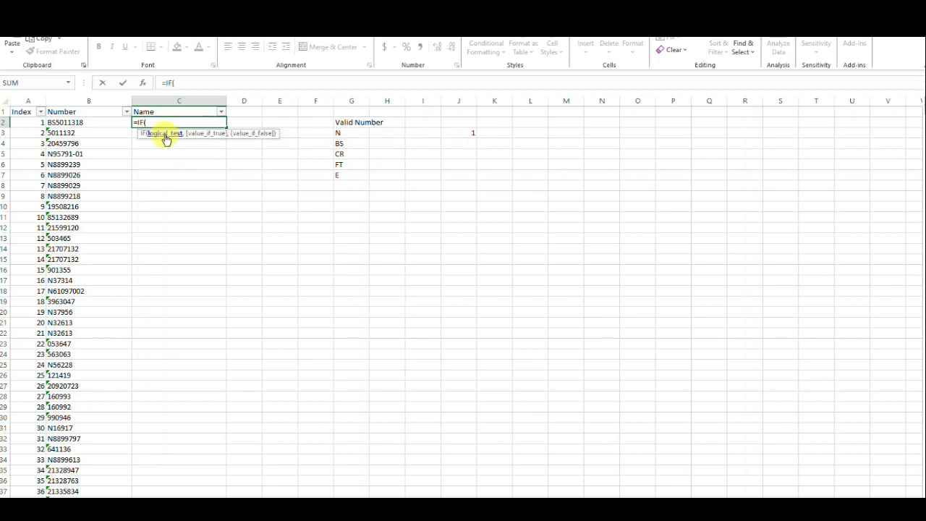
click(83, 123)
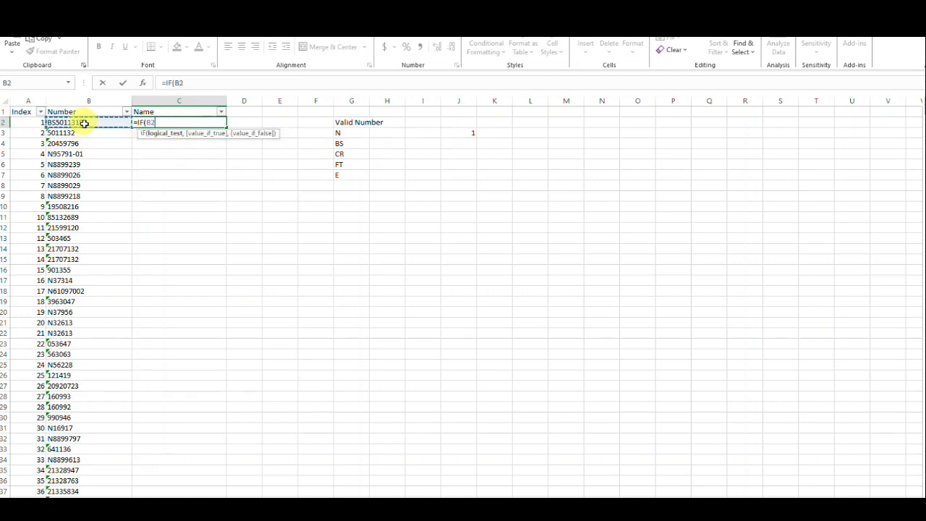
text(=)
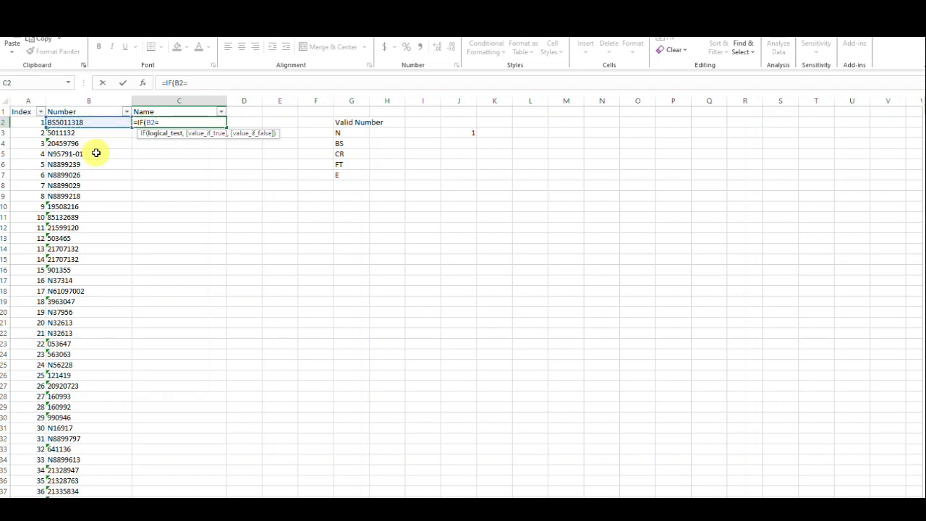
text("*BS*",)
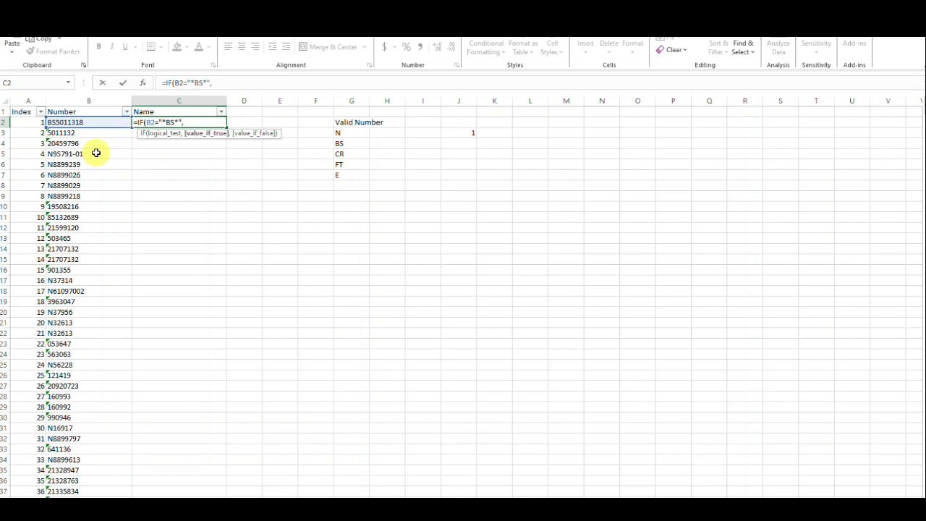
text("Valid",)
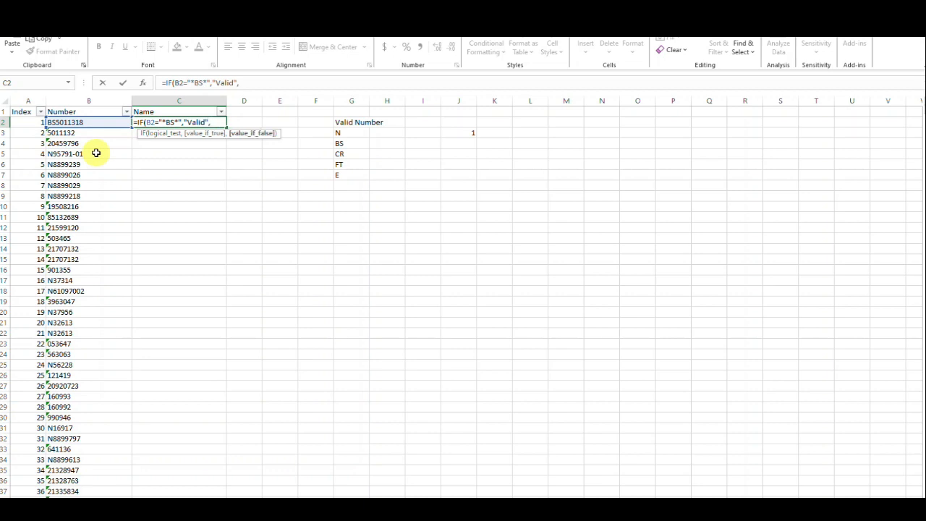
text( I)
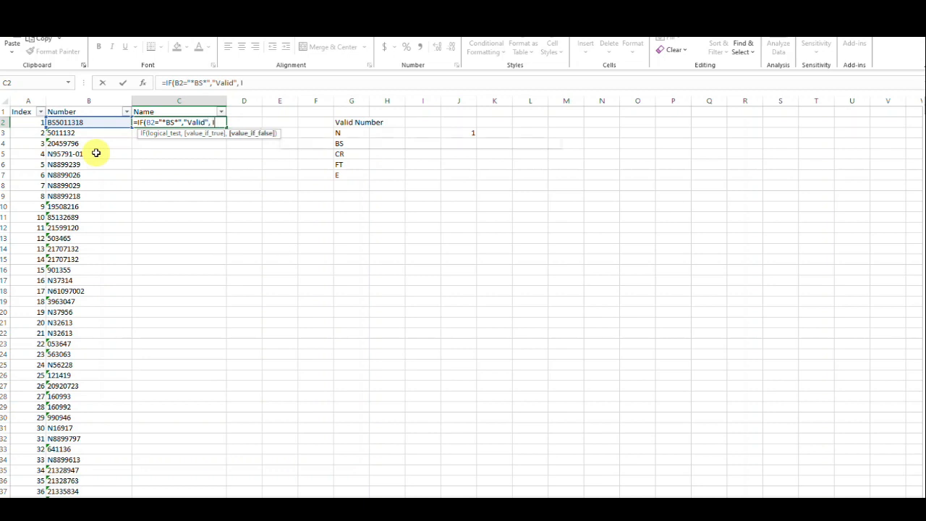
text(nva)
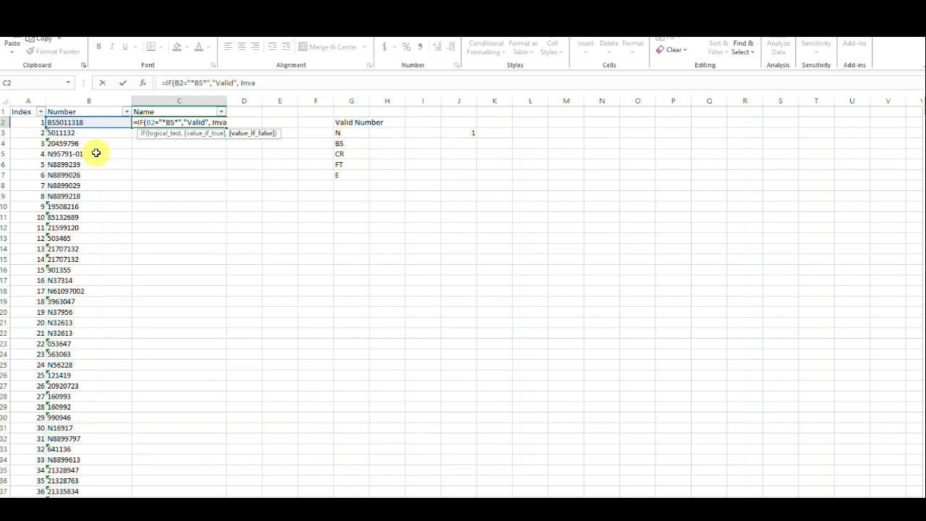
key(BackSpace)
key(BackSpace)
key(BackSpace)
key(BackSpace)
key(BackSpace)
text("Invalid"))
key(Return)
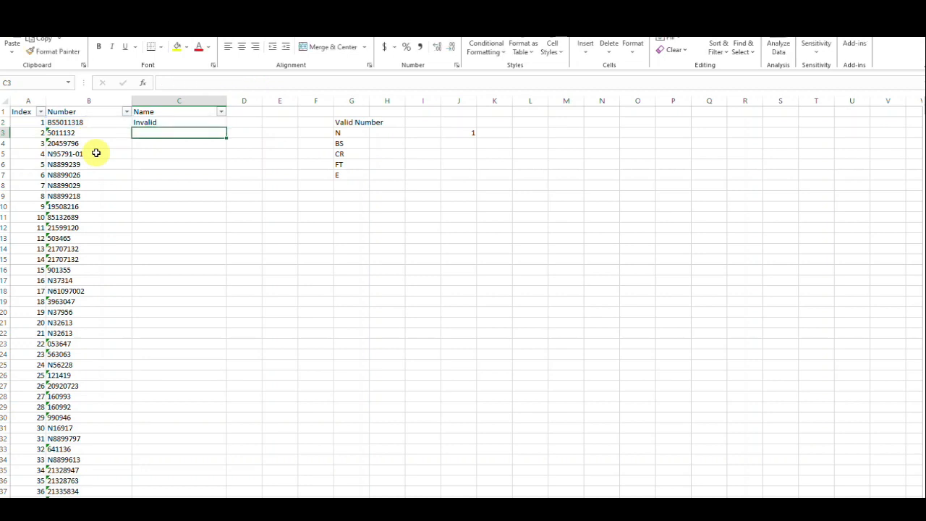
Review the IF formula in C2 and delete it from the cell
click(140, 124)
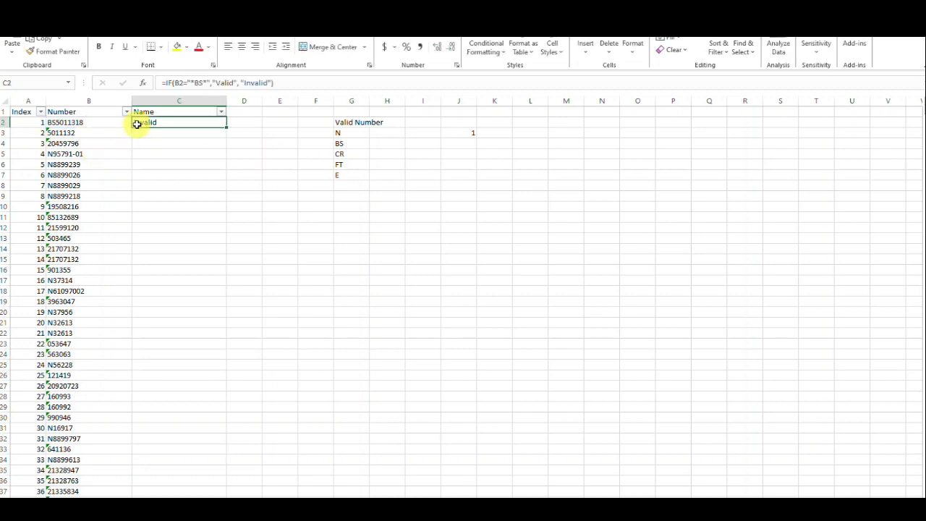
double_click(172, 118)
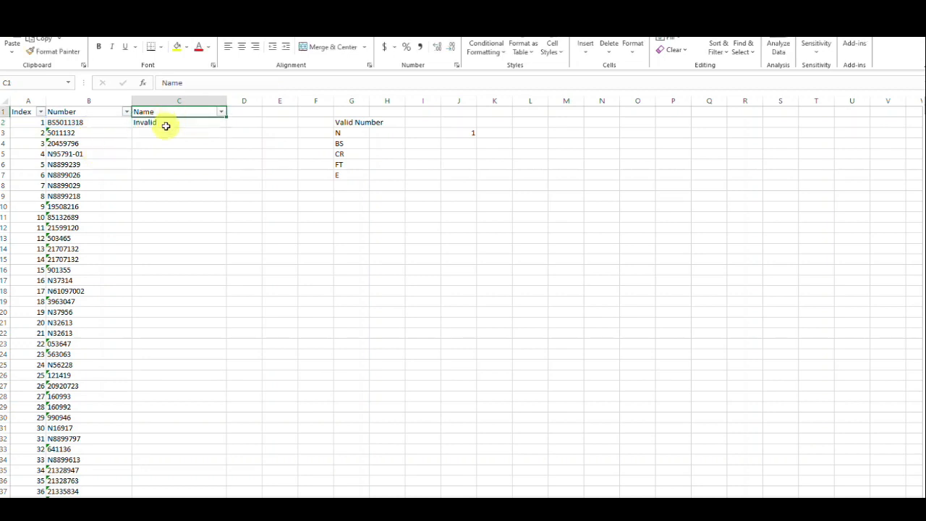
click(167, 125)
double_click(170, 123)
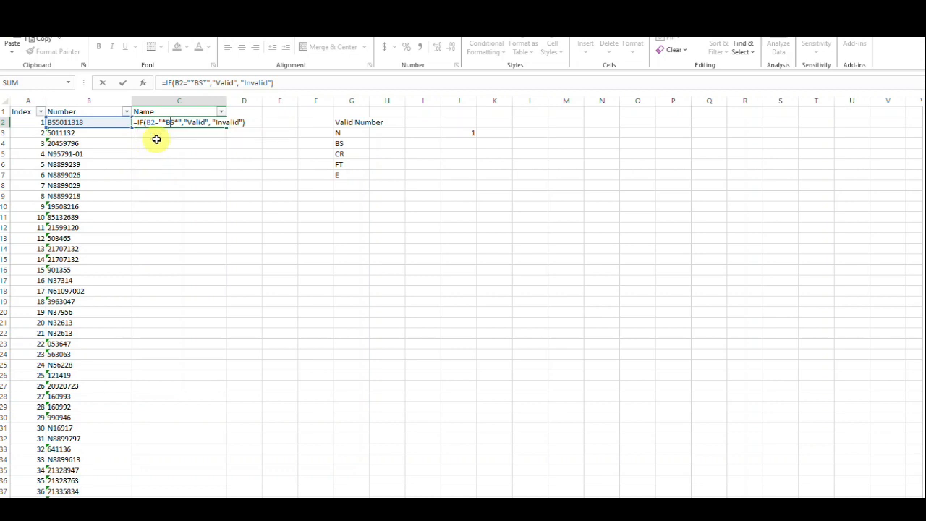
key(Return)
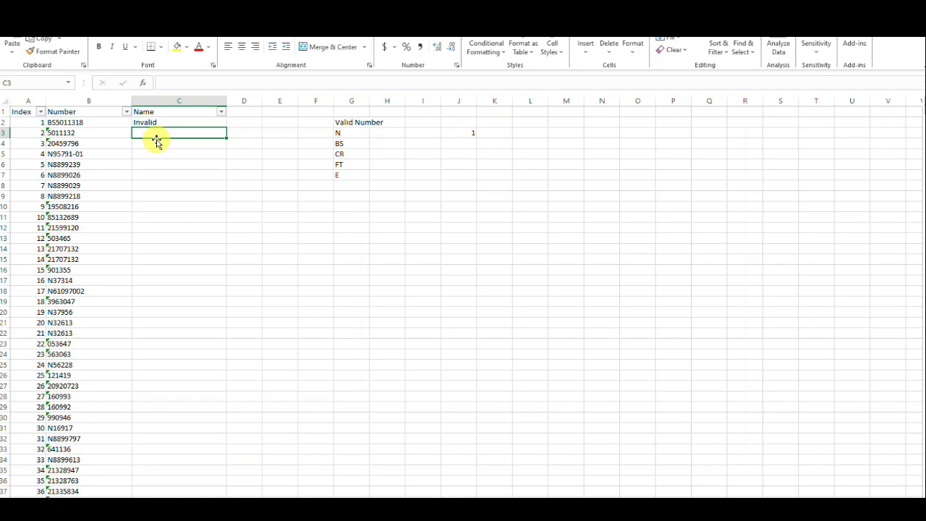
key(Up)
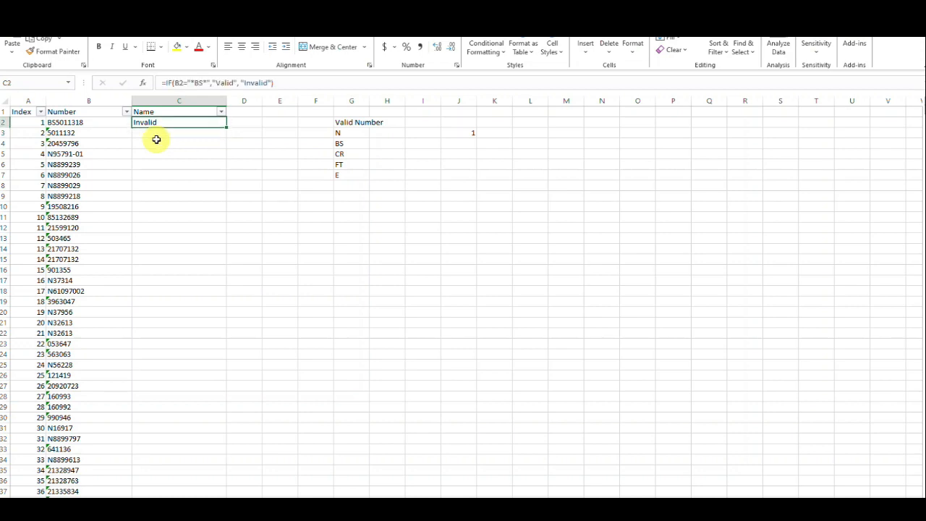
key(Delete)
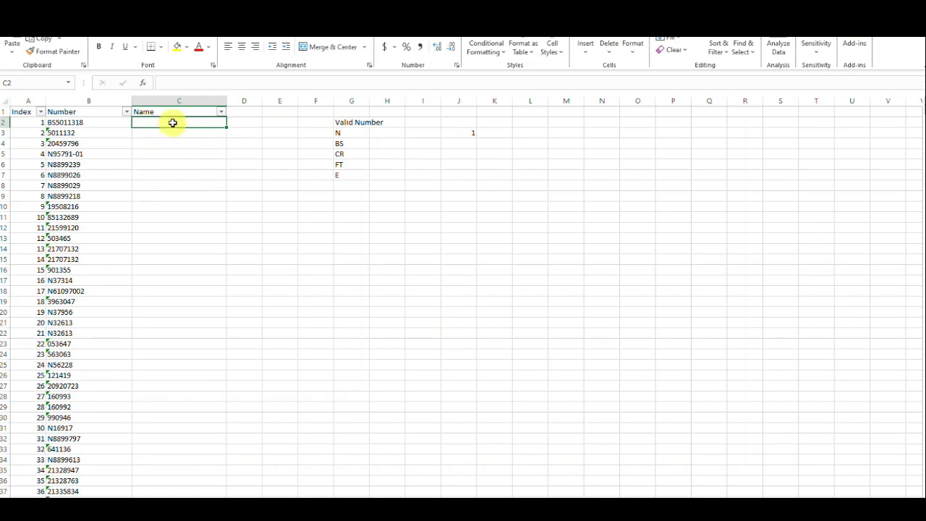
Enter the formula =SEARCH("BS",B2) in C2 to locate the BS prefix in the first number
text(=S)
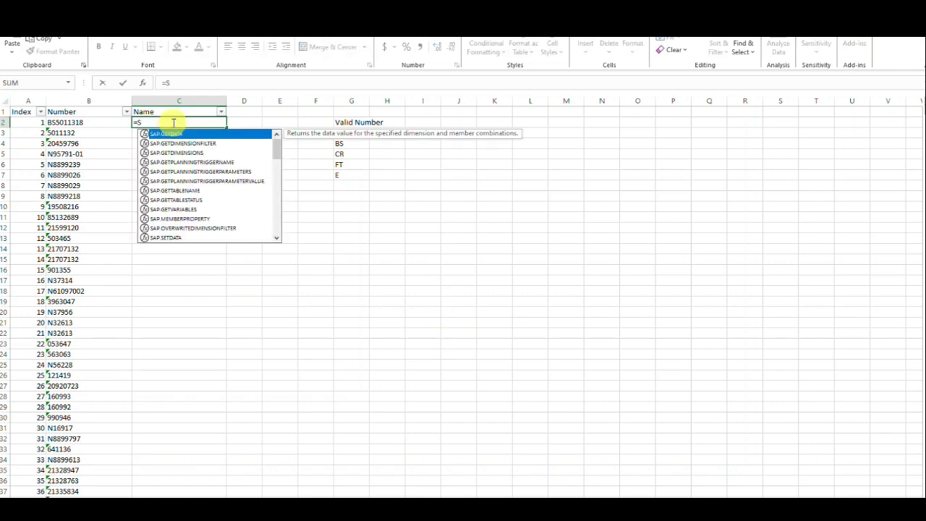
text(ea)
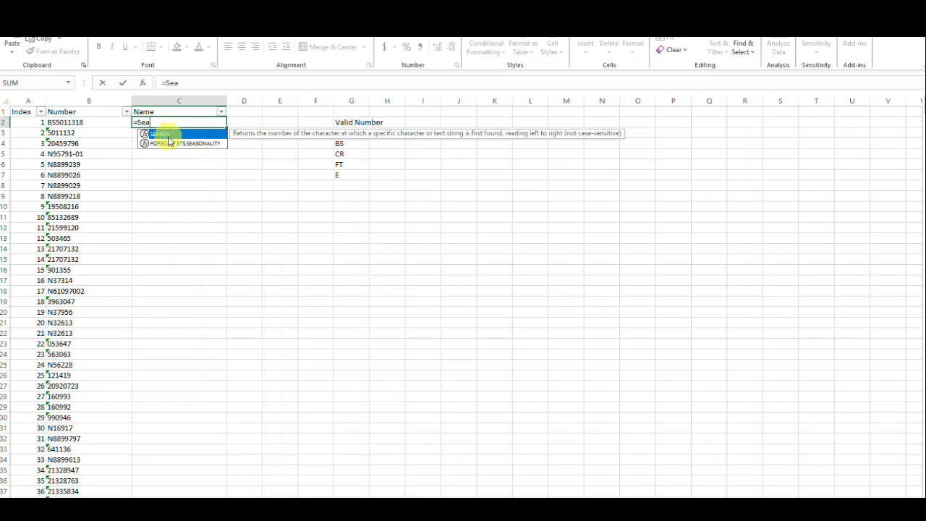
double_click(170, 134)
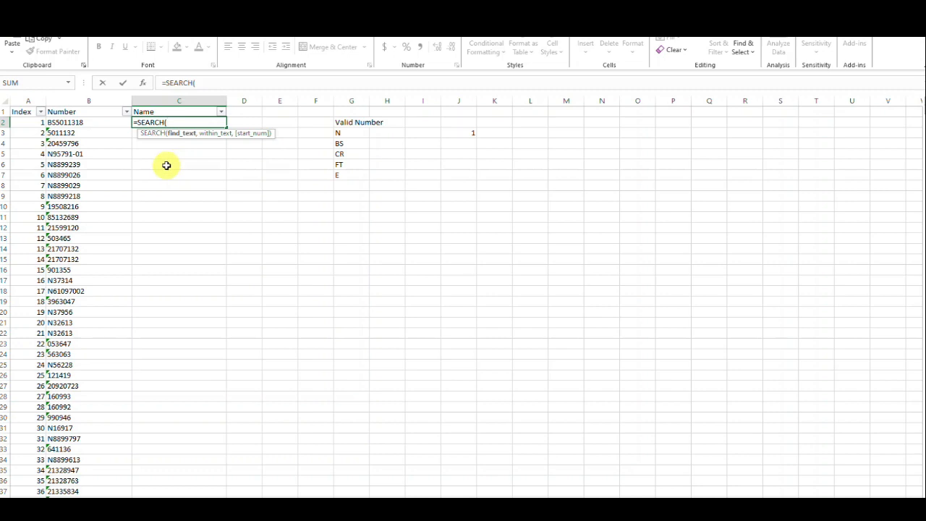
text(")
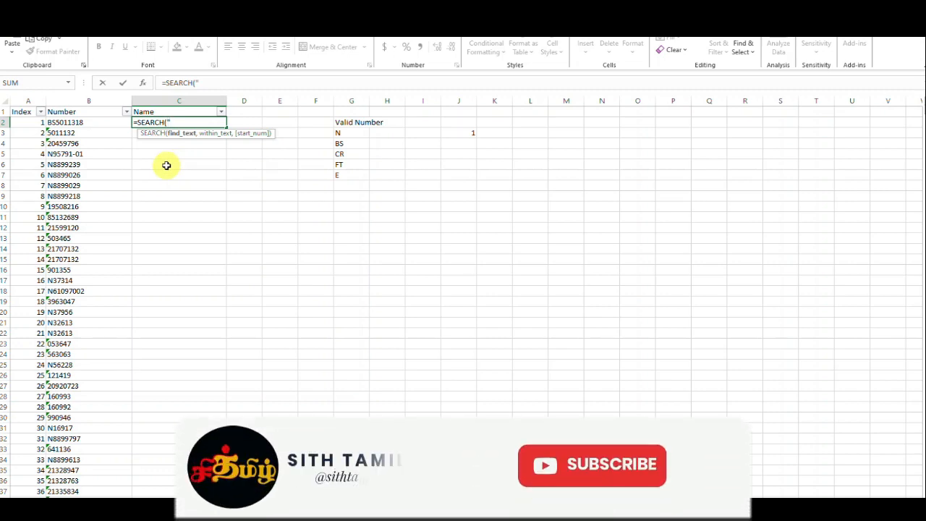
text(B)
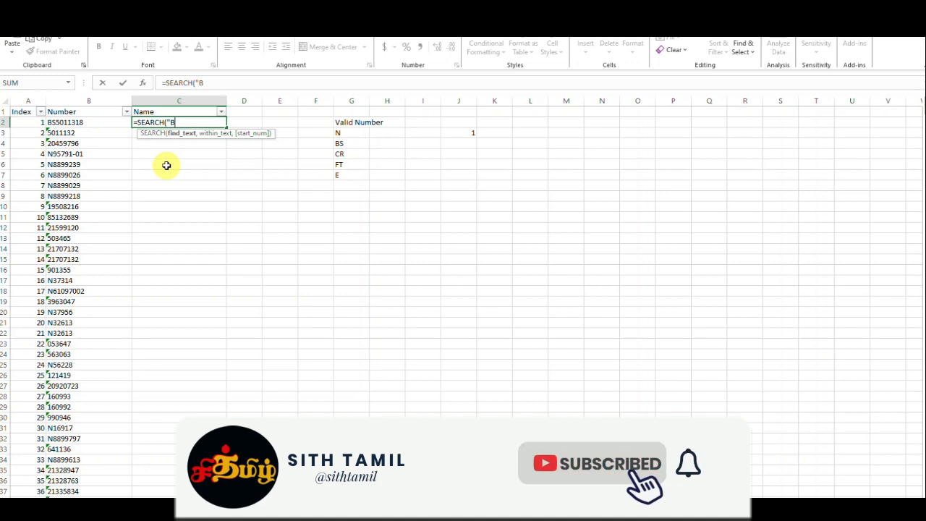
text(S)
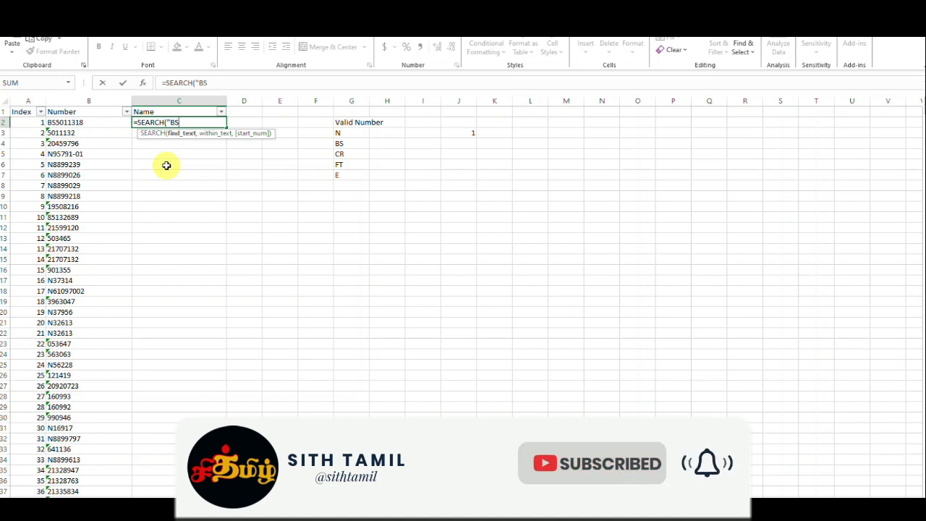
text(",)
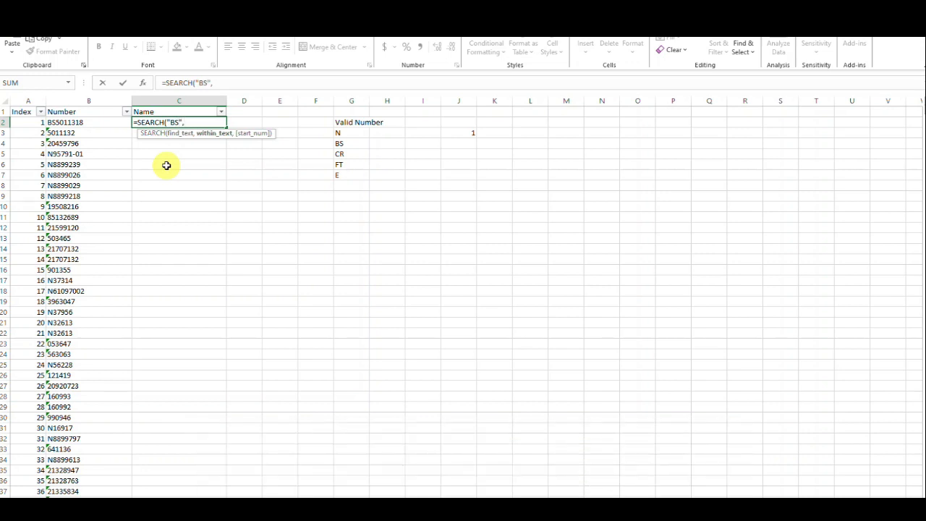
click(64, 123)
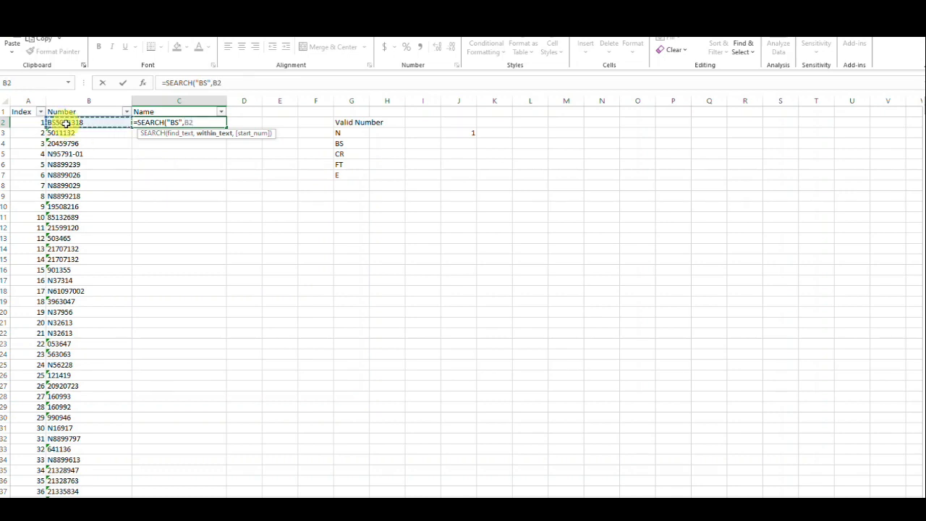
text())
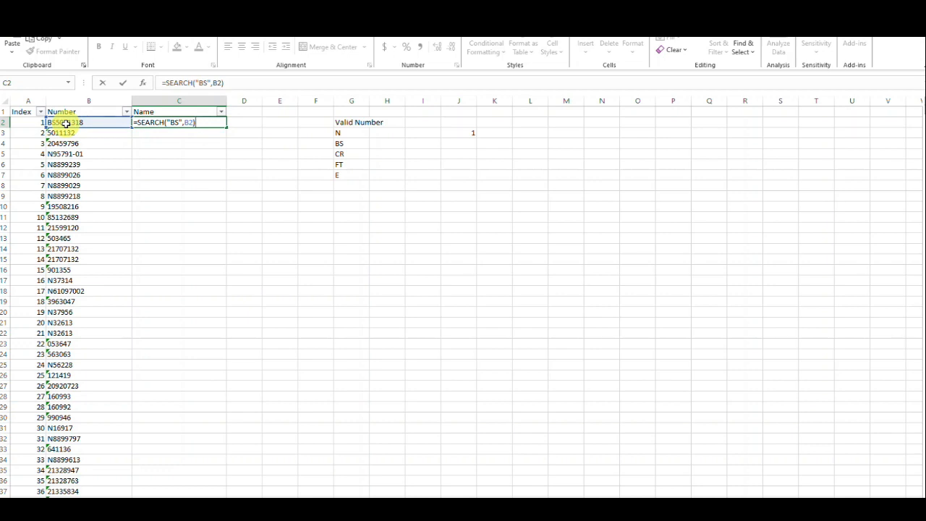
key(Return)
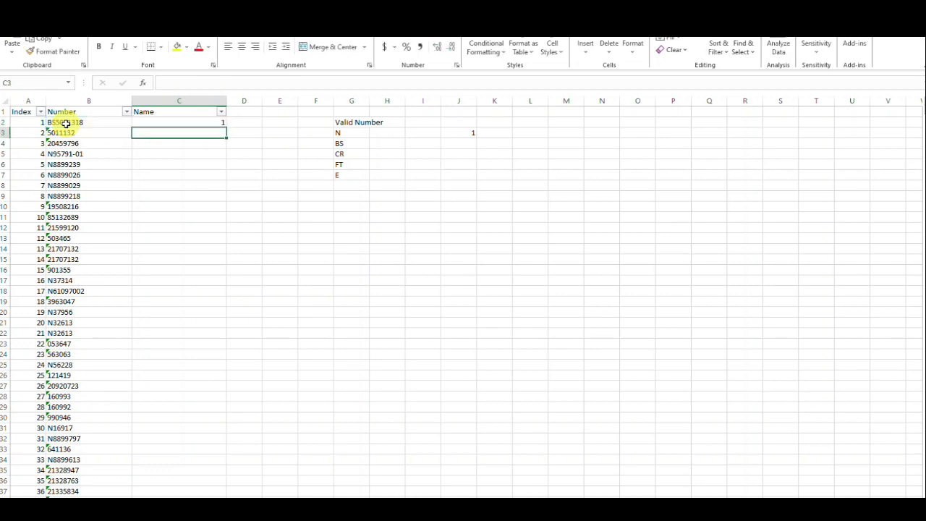
Fill the SEARCH formula from C2 down through C7 and inspect the copied formula in C3
click(169, 122)
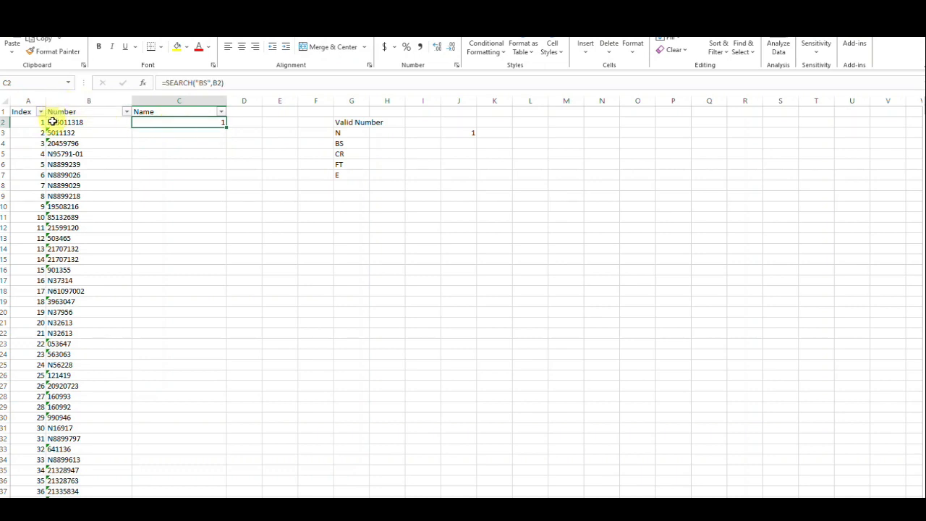
drag(225, 127, 223, 178)
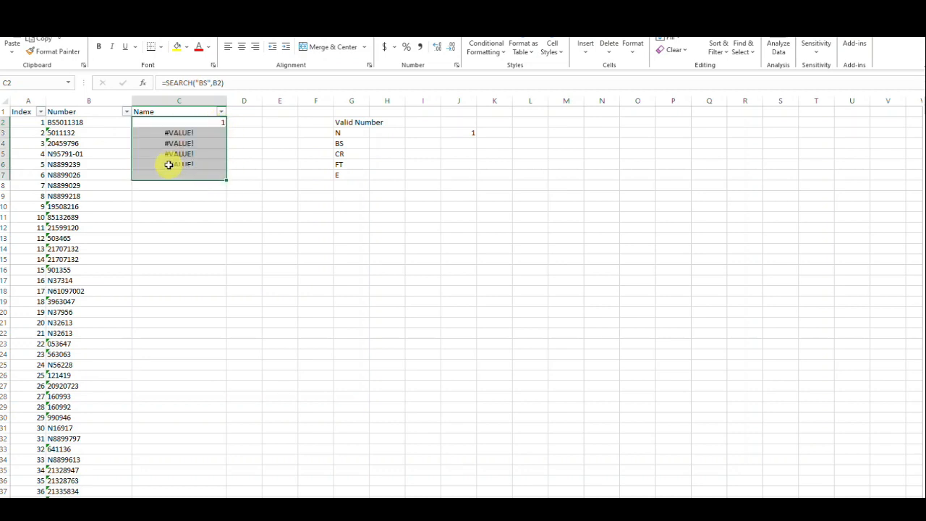
click(188, 133)
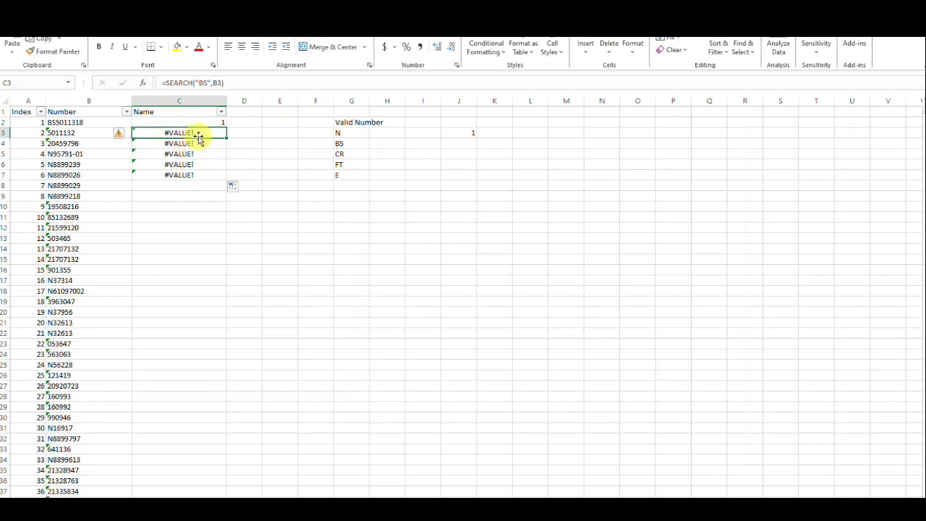
click(207, 123)
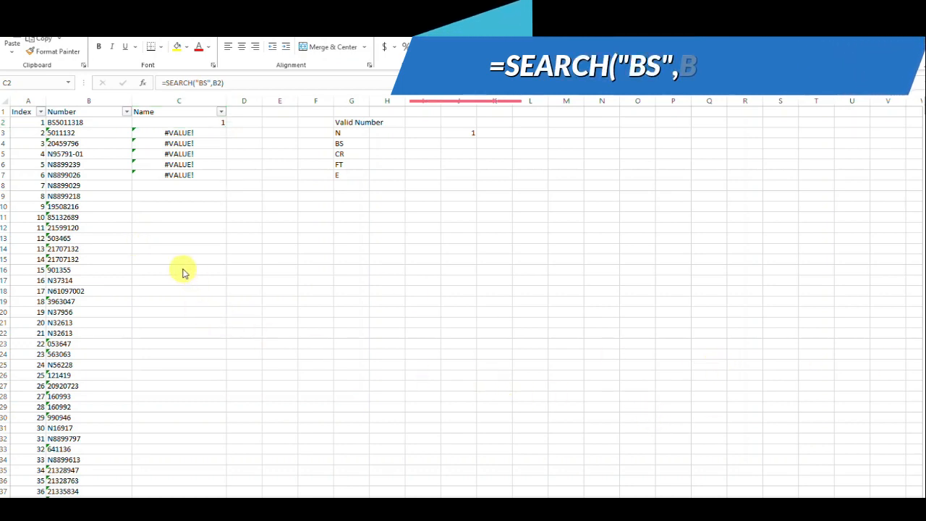
Wrap the SEARCH formula in C2 in ISNUMBER so it reads =ISNUMBER(SEARCH("BS",B2))
click(185, 122)
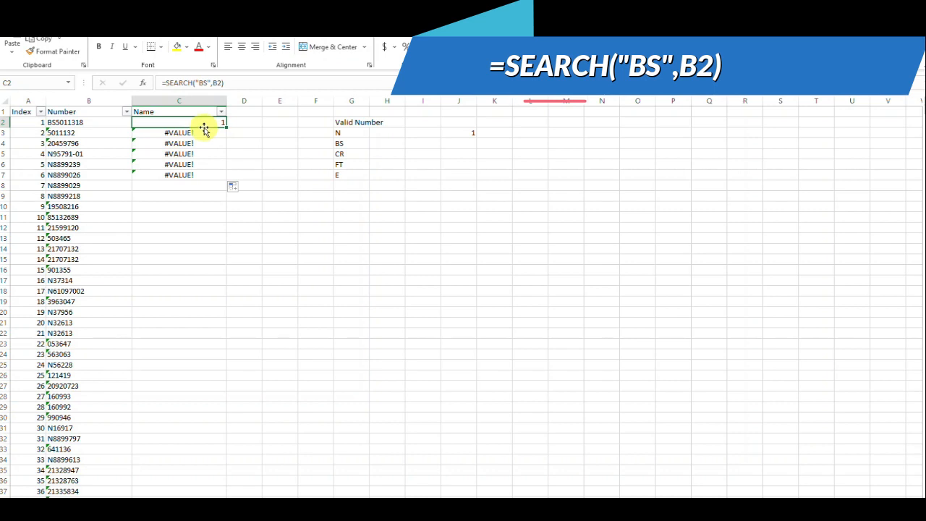
click(166, 84)
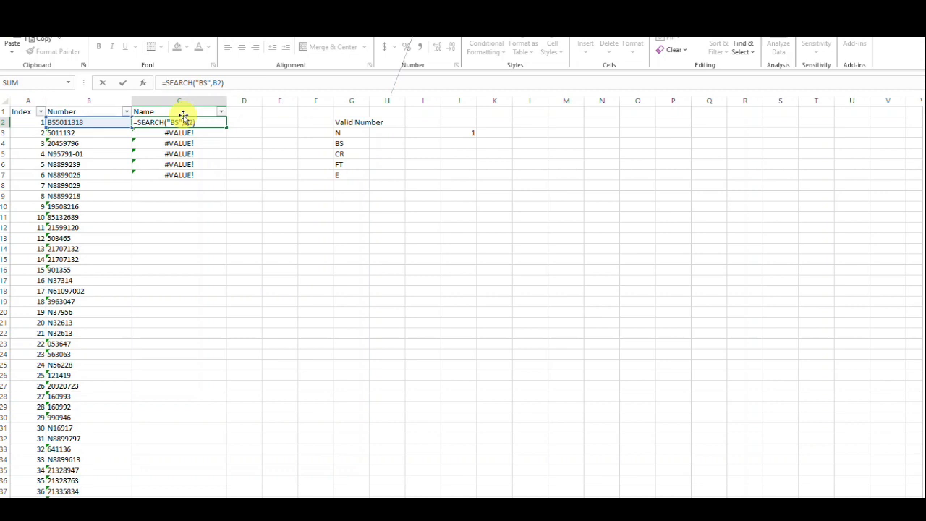
text(IS)
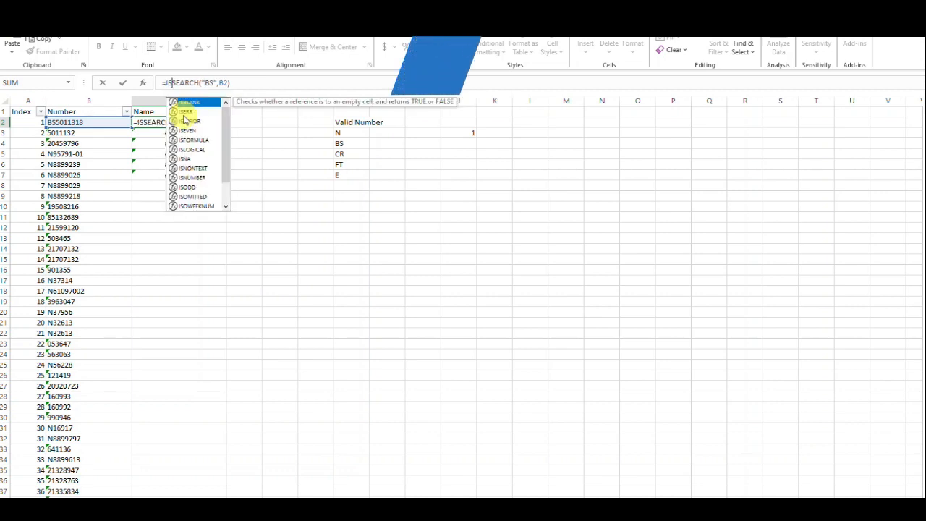
text(NUM)
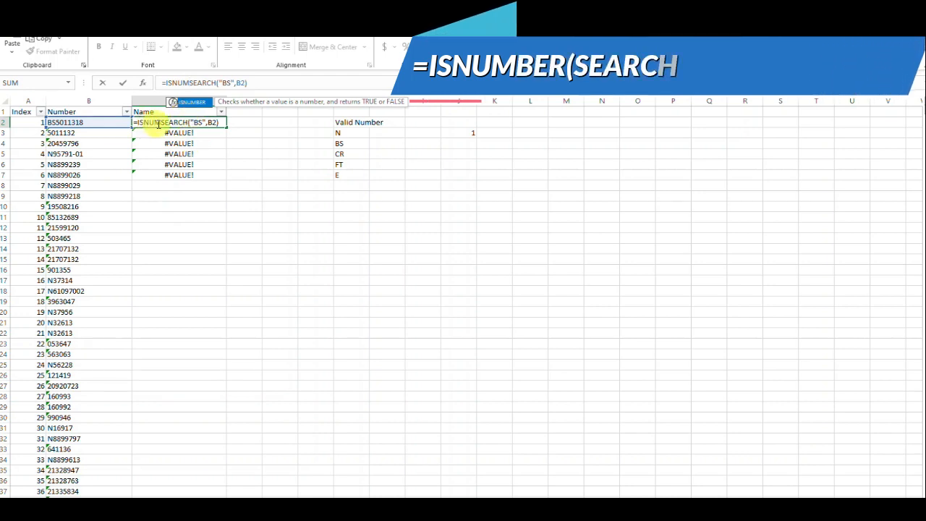
double_click(183, 102)
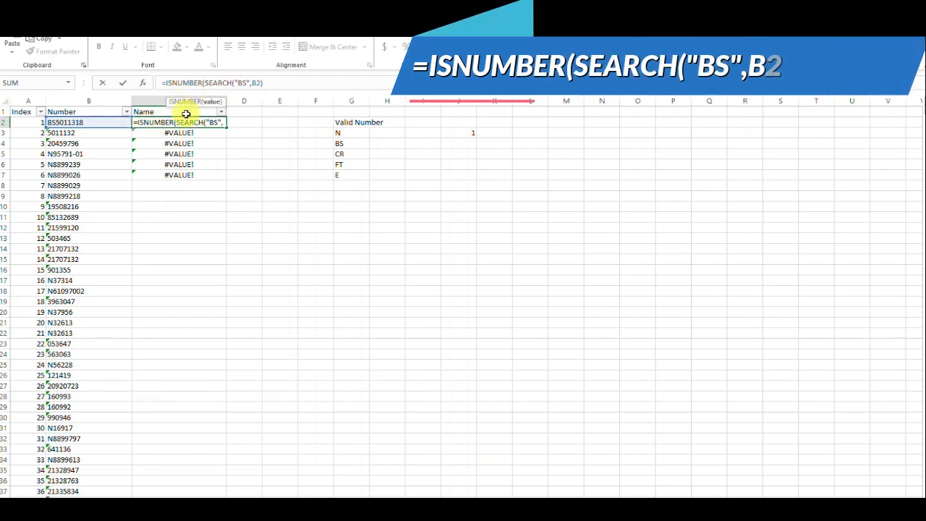
click(269, 83)
text())
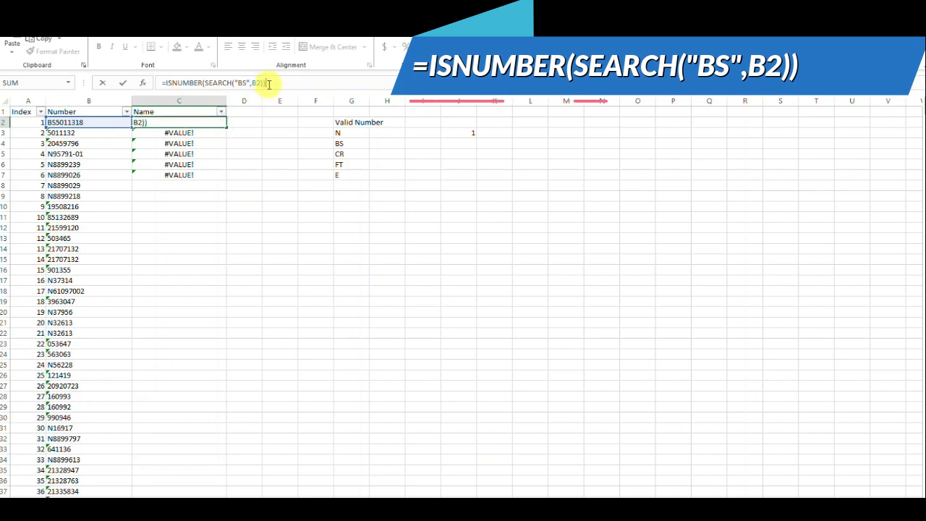
key(Return)
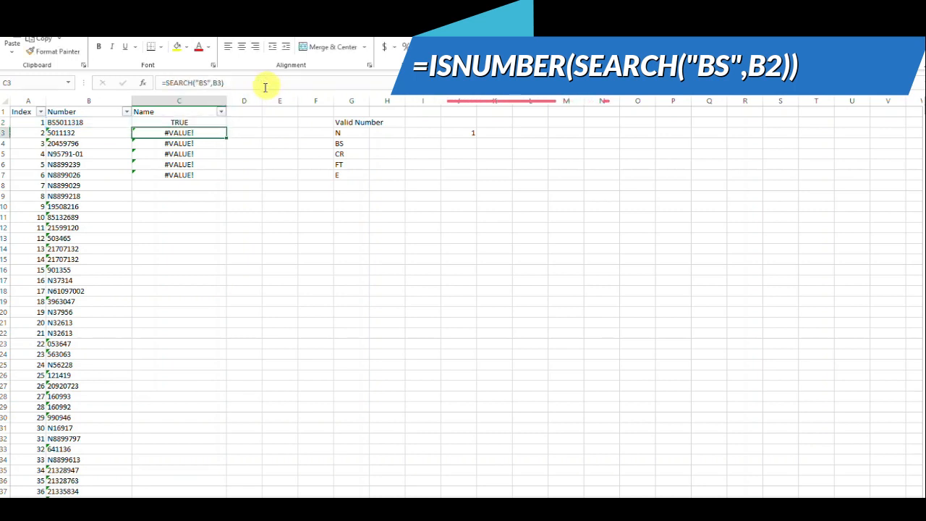
Fill the ISNUMBER formula from C2 down through C7 and compare it against the number in B3
click(201, 122)
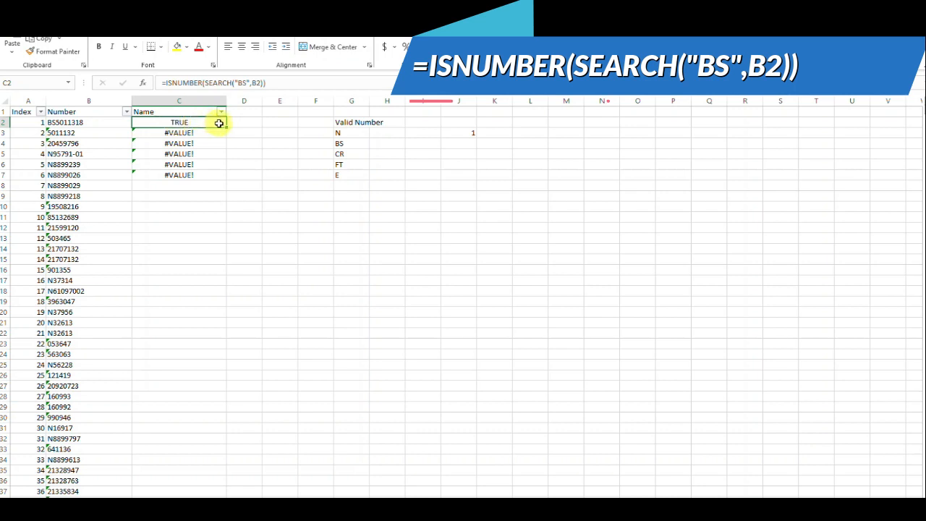
drag(225, 127, 222, 182)
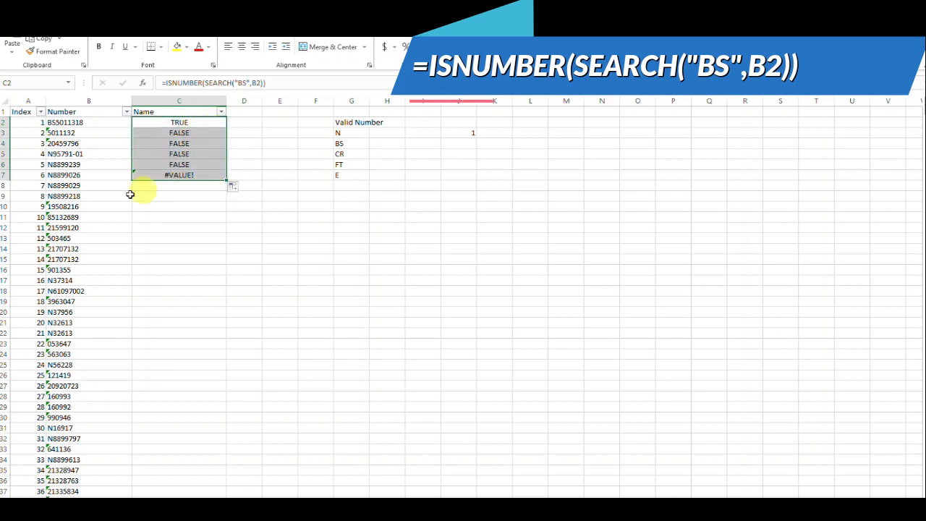
click(92, 133)
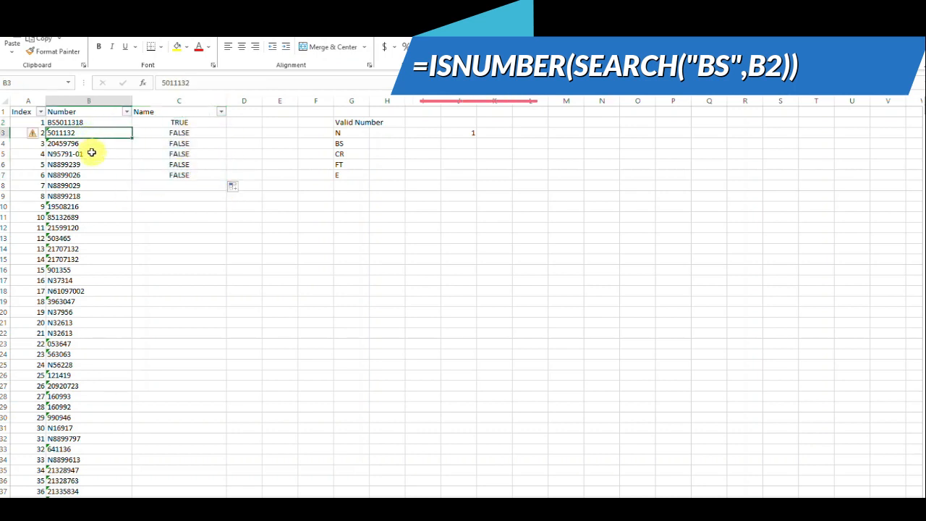
Wrap the ISNUMBER test in C2 in an IF function with "Valid Number" as the value if true
click(199, 123)
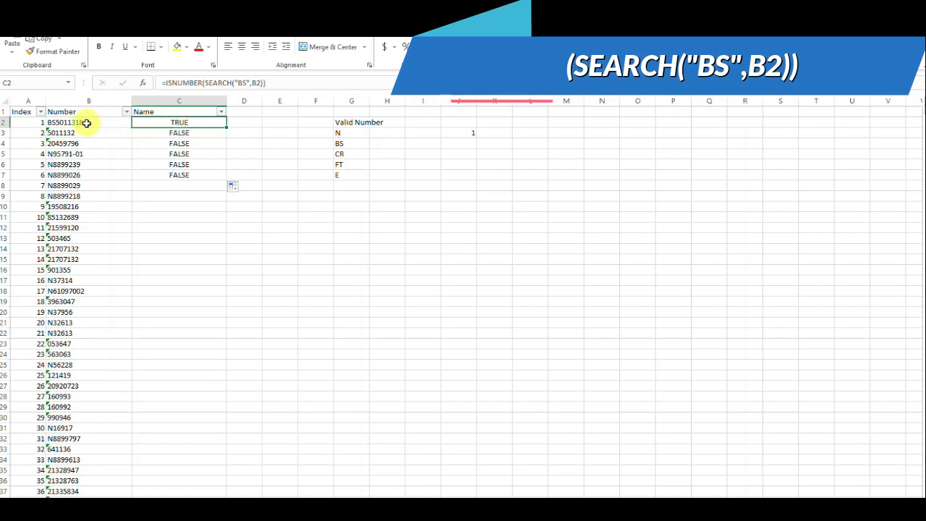
click(165, 84)
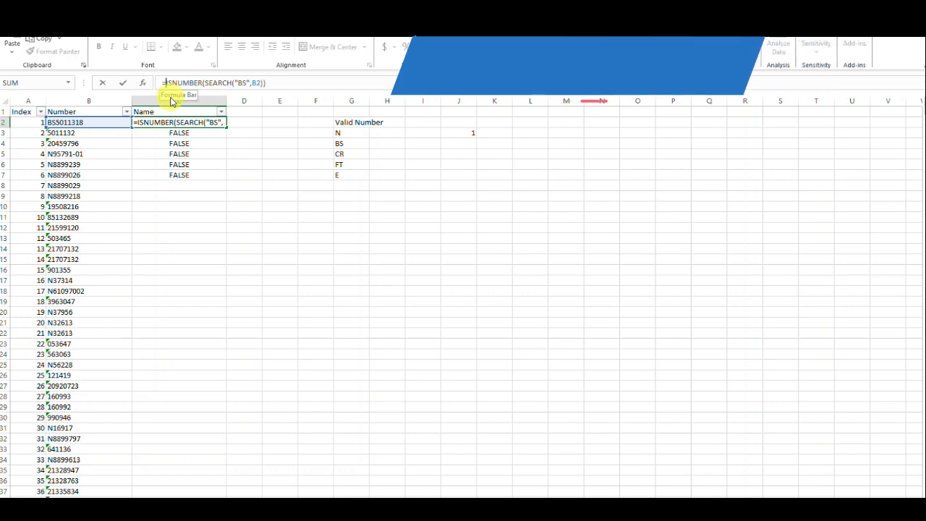
text(if)
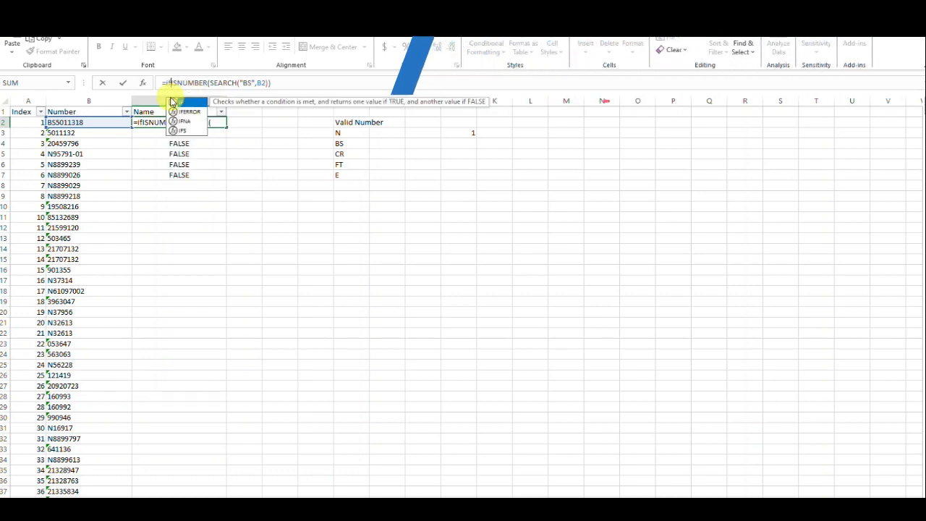
double_click(177, 103)
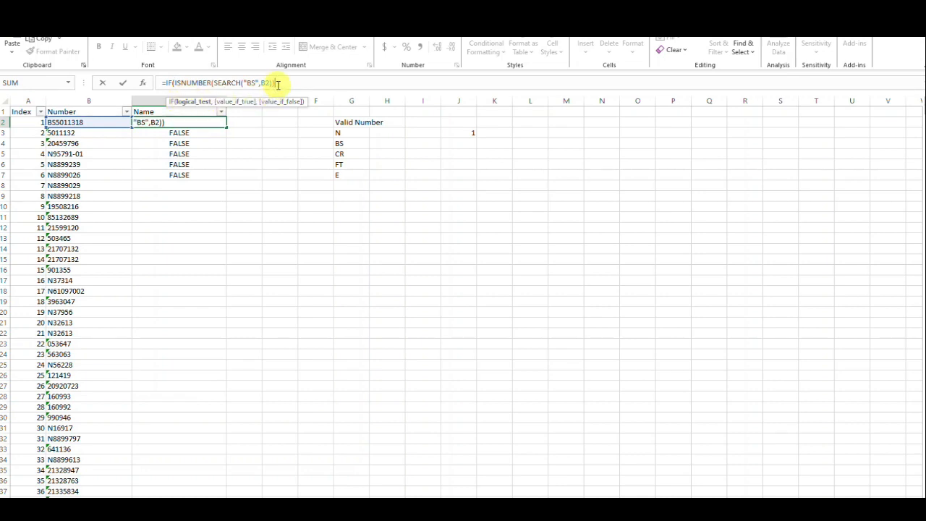
text(,)
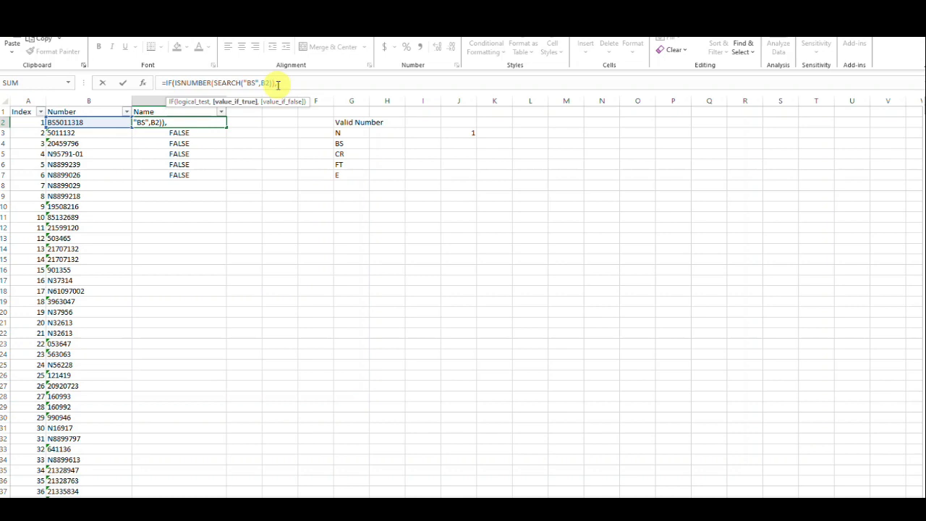
text("Valid Number)
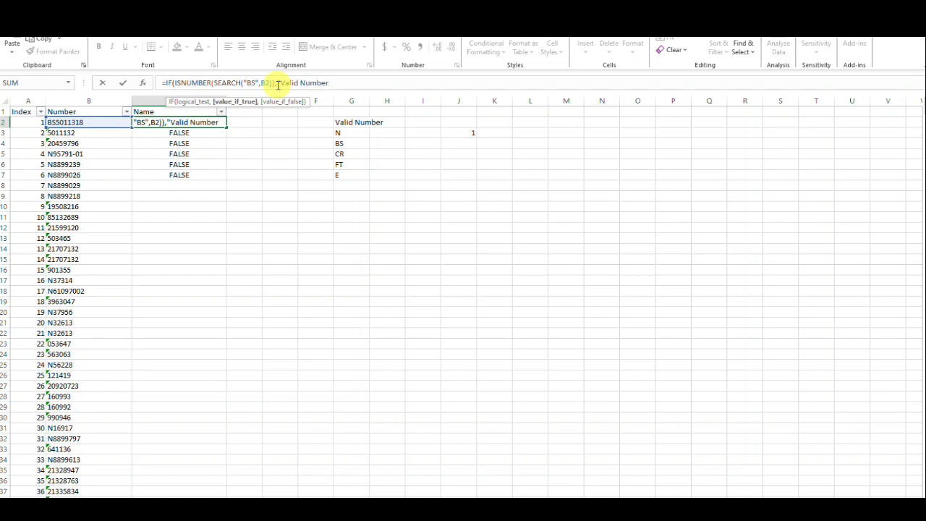
text(",)
Complete C2's IF formula with "Invalid Numeber" as the value if false and enter it
text(")
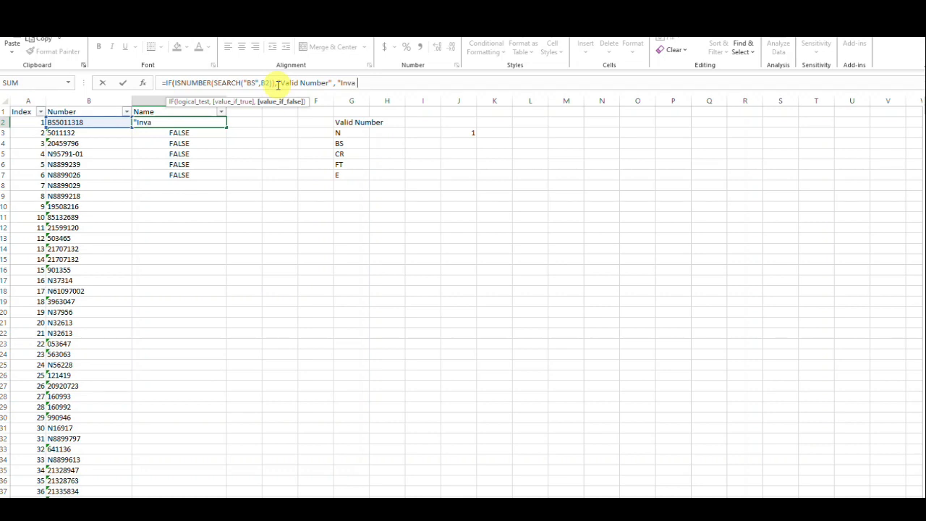
text(Invalid NUme)
key(BackSpace)
key(BackSpace)
key(BackSpace)
text(meber"))
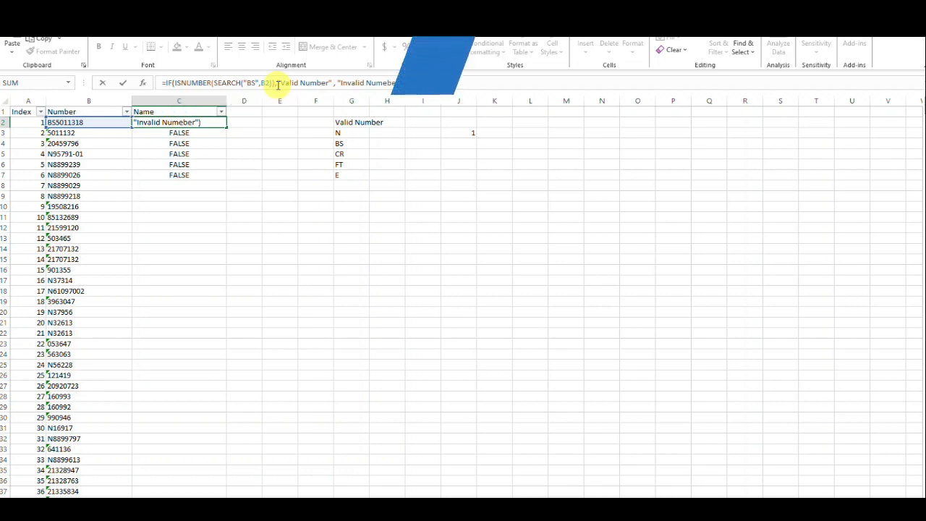
key(Return)
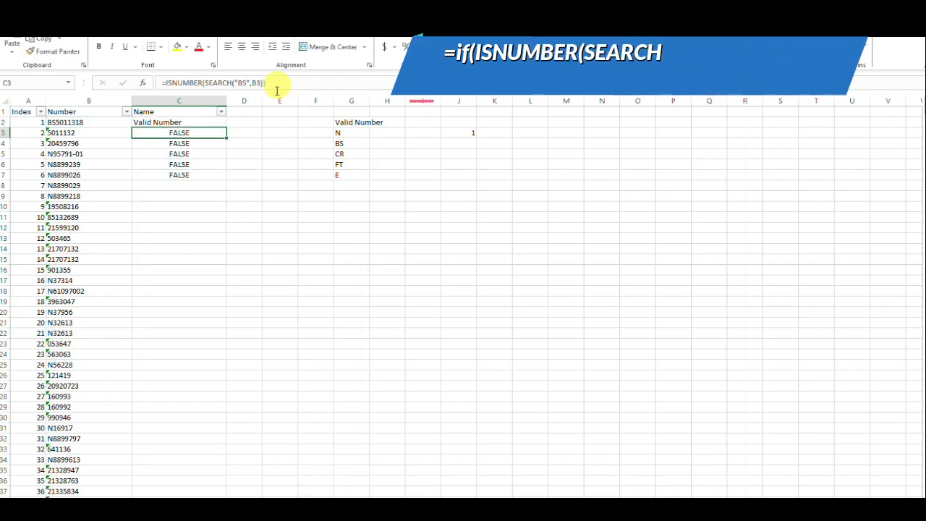
Fill the IF formula from C2 down through C7
click(195, 122)
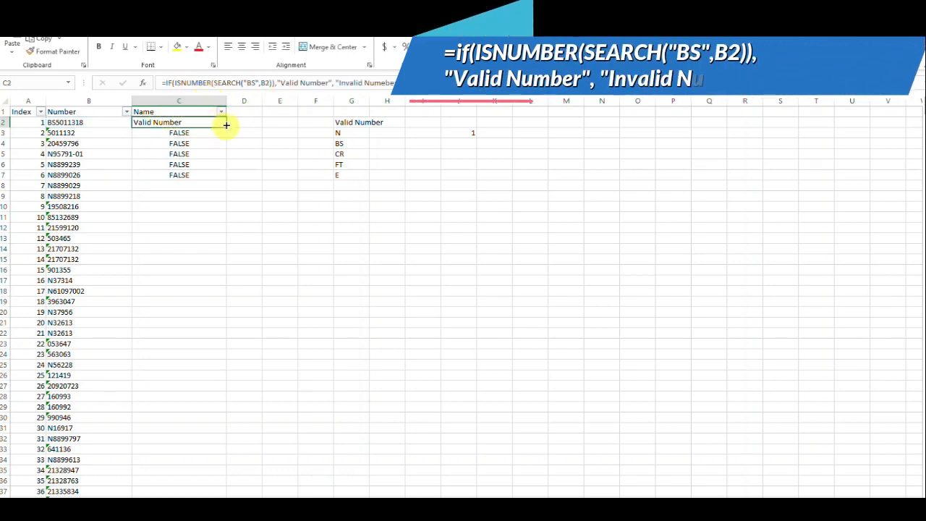
drag(226, 125, 212, 177)
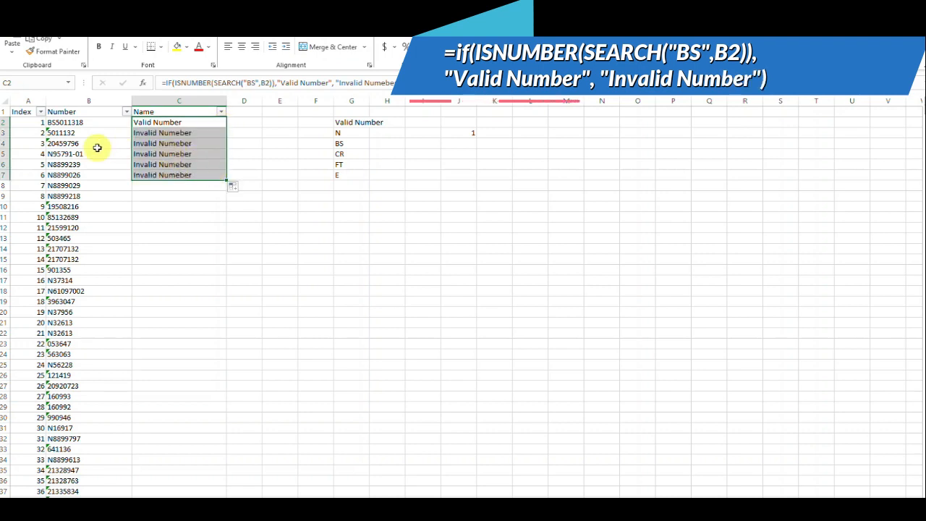
In C4's formula, nest a copy of the BS check before "Invalid Numeber" and make the copy search for "N"
click(165, 141)
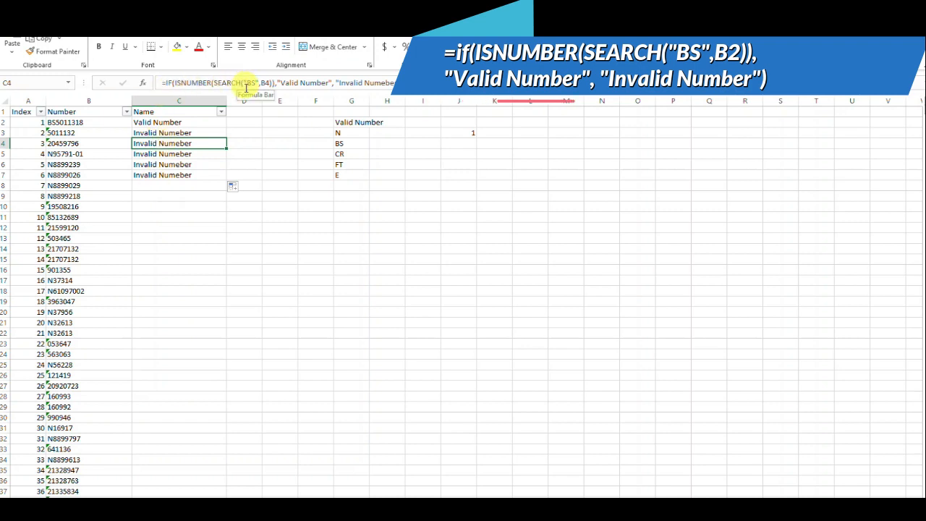
drag(166, 82, 295, 83)
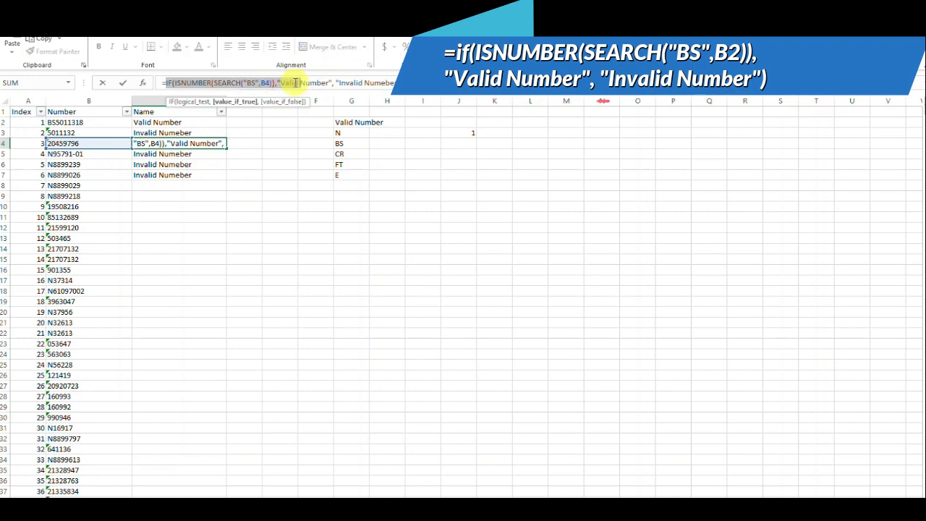
click(295, 83)
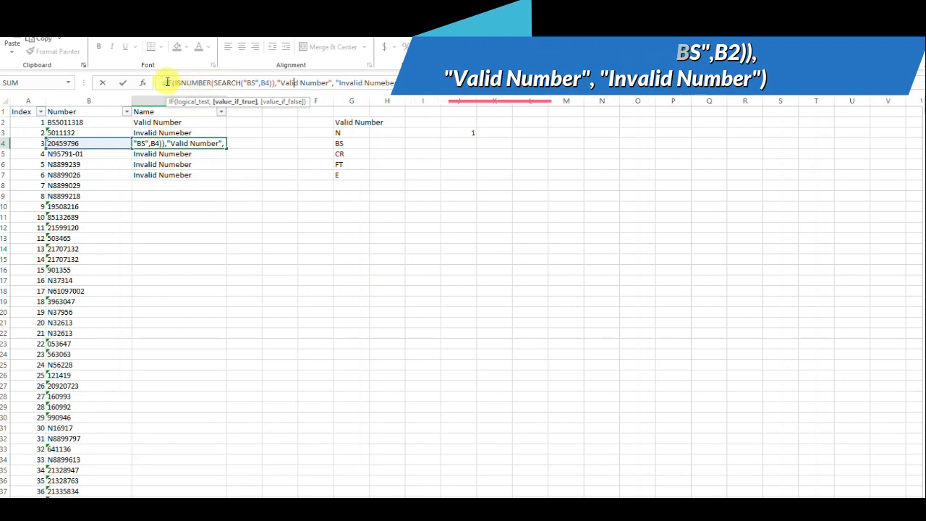
drag(166, 82, 338, 85)
key(ctrl+c)
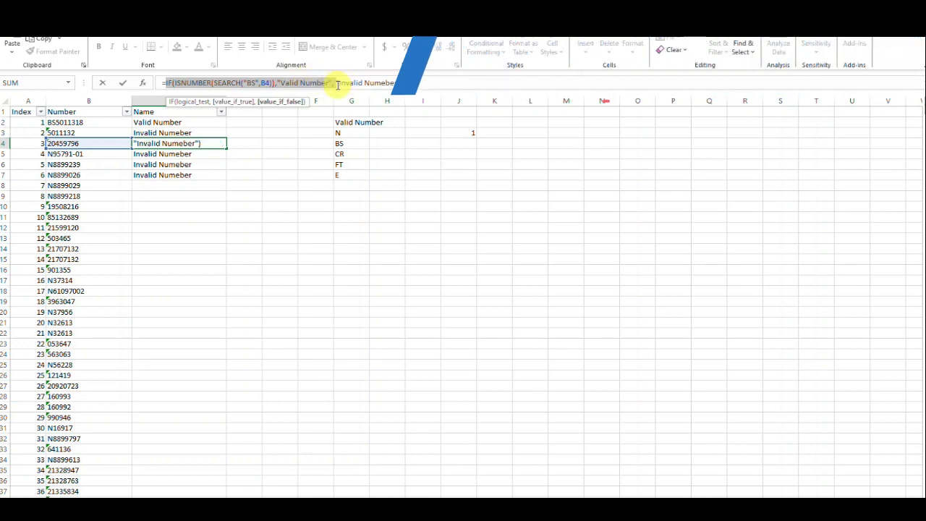
click(334, 85)
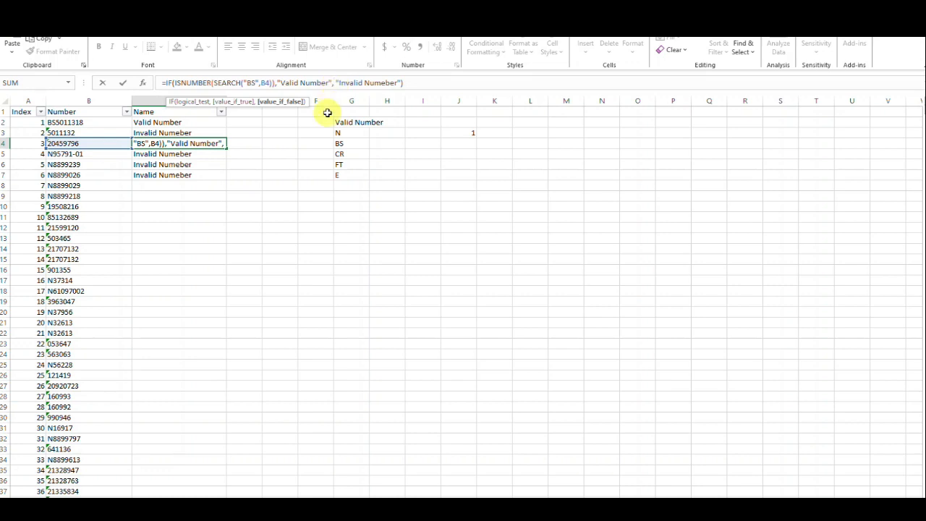
key(ctrl+v)
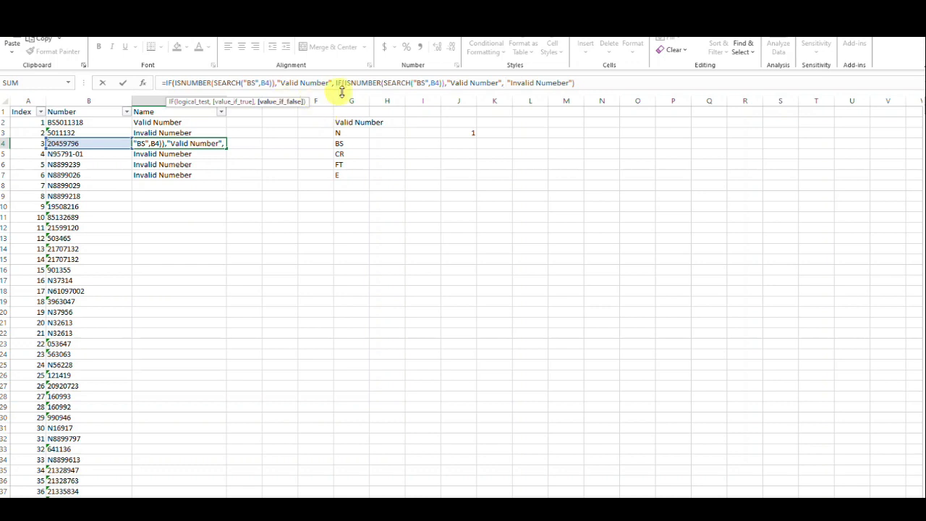
click(428, 82)
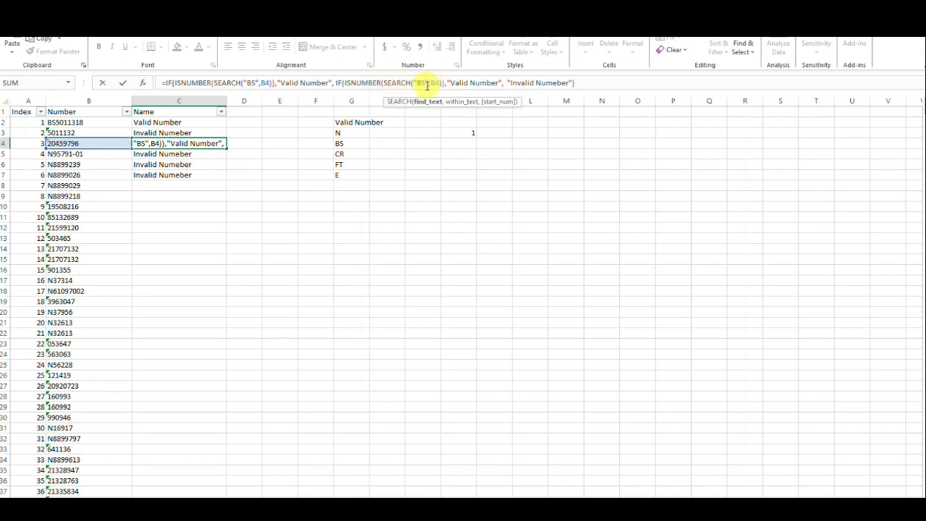
key(BackSpace)
text(N)
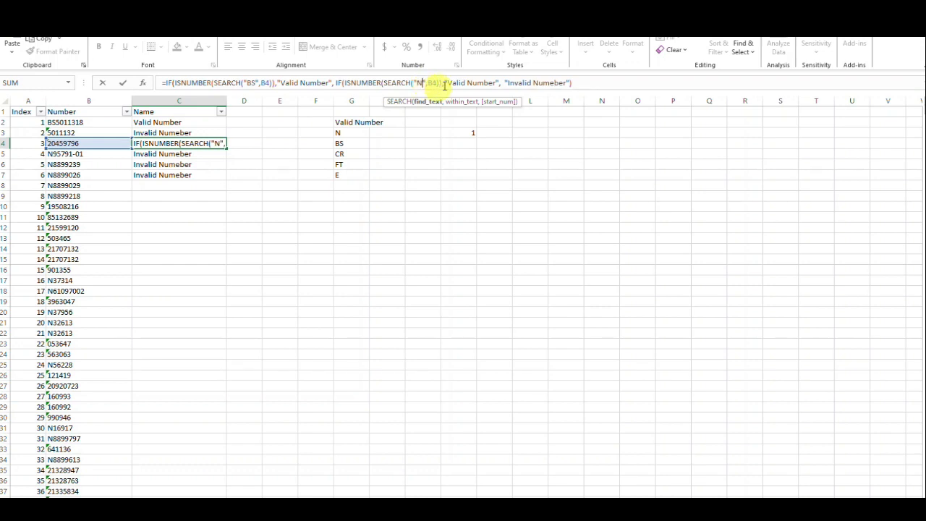
Nest a third copied IF check before "Invalid Numeber" in C4's formula, searching for "CR" and without the extra comma
click(505, 84)
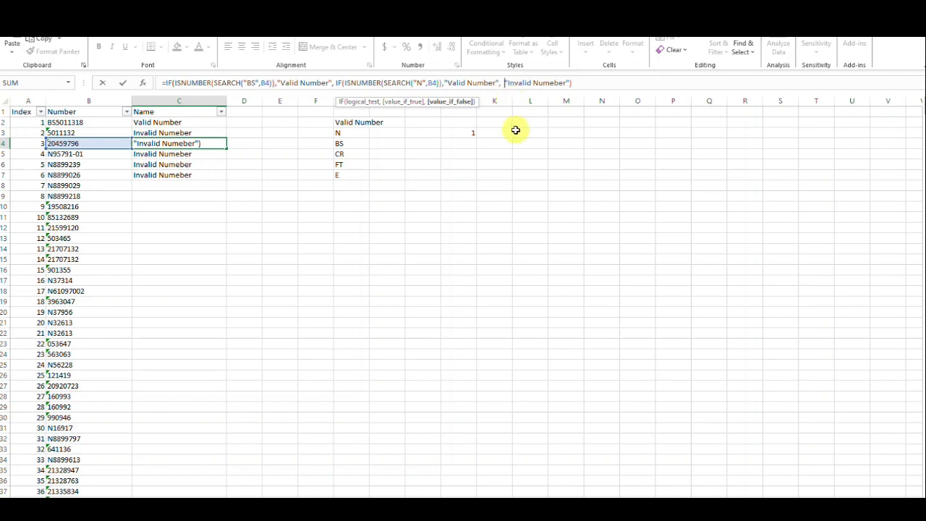
key(ctrl+v)
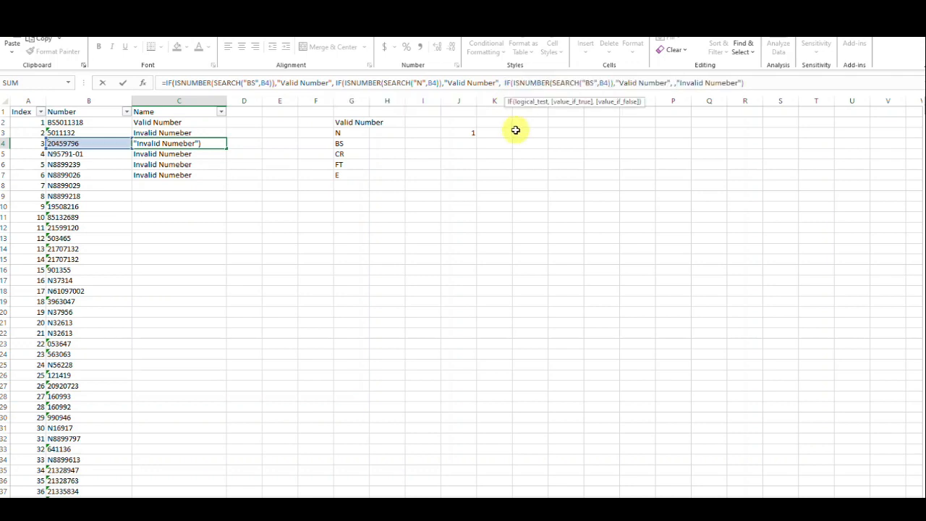
key(BackSpace)
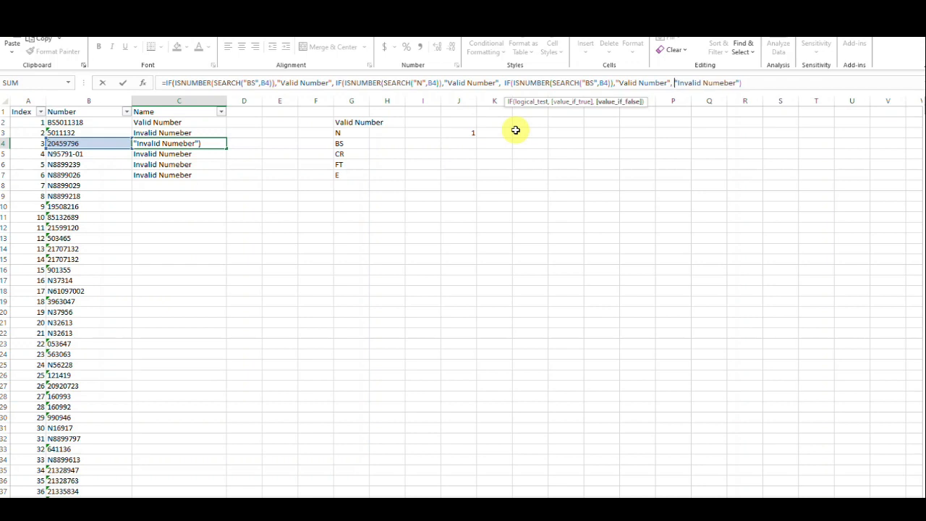
double_click(596, 83)
key(Delete)
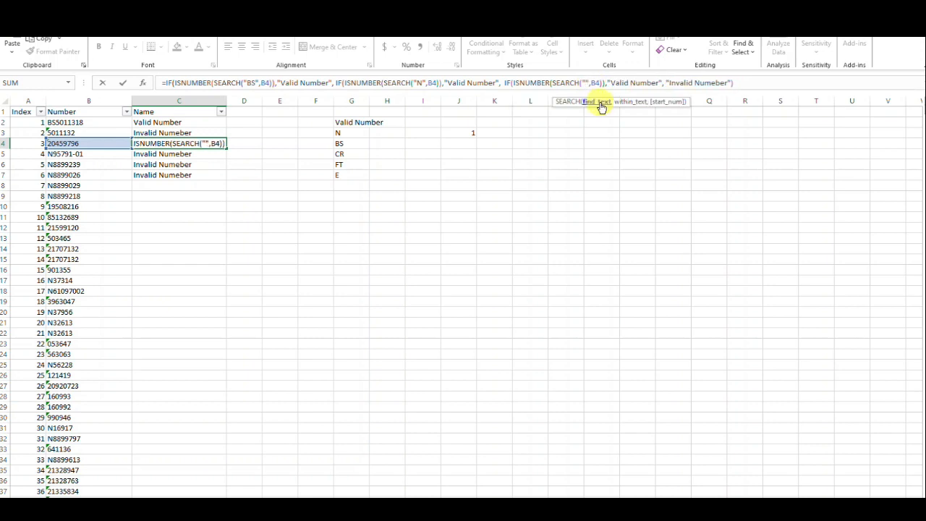
text(CR)
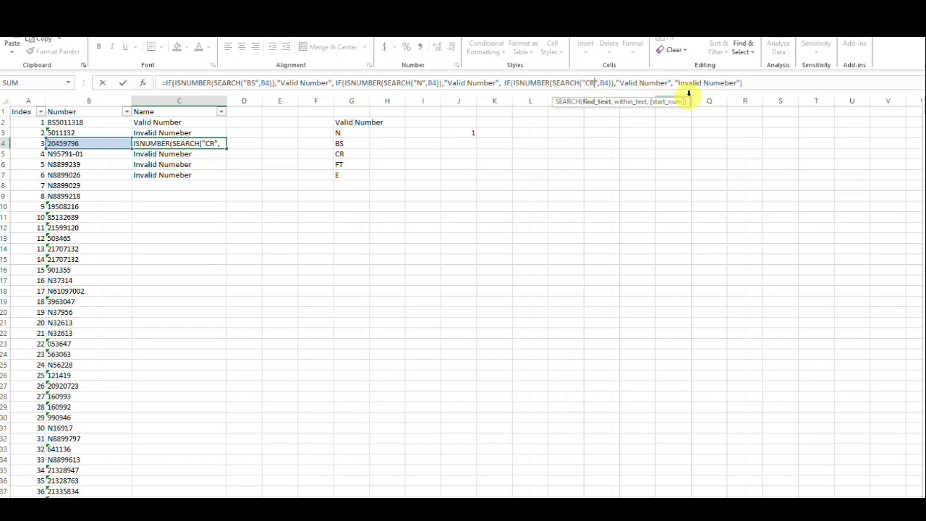
Nest another copied IF check before "Invalid Numeber" in C4's formula and make it search for "FT"
click(677, 82)
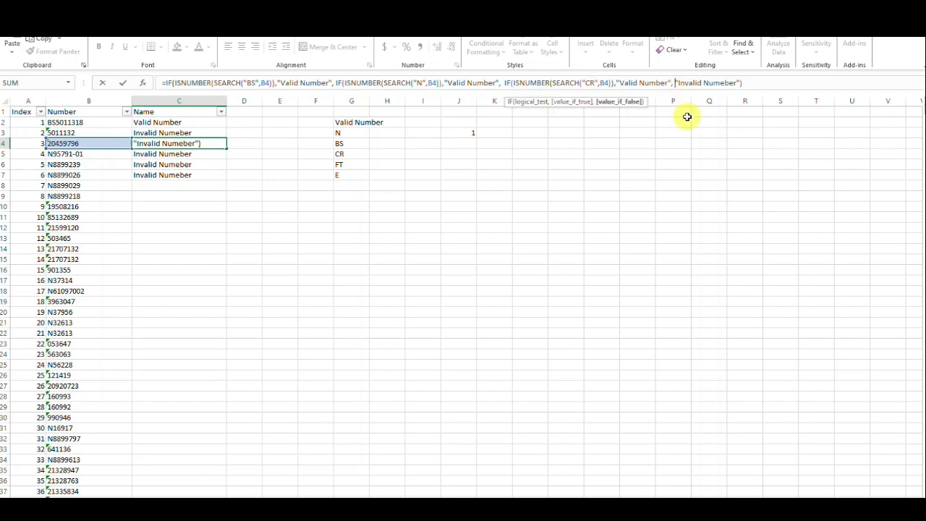
key(ctrl+v)
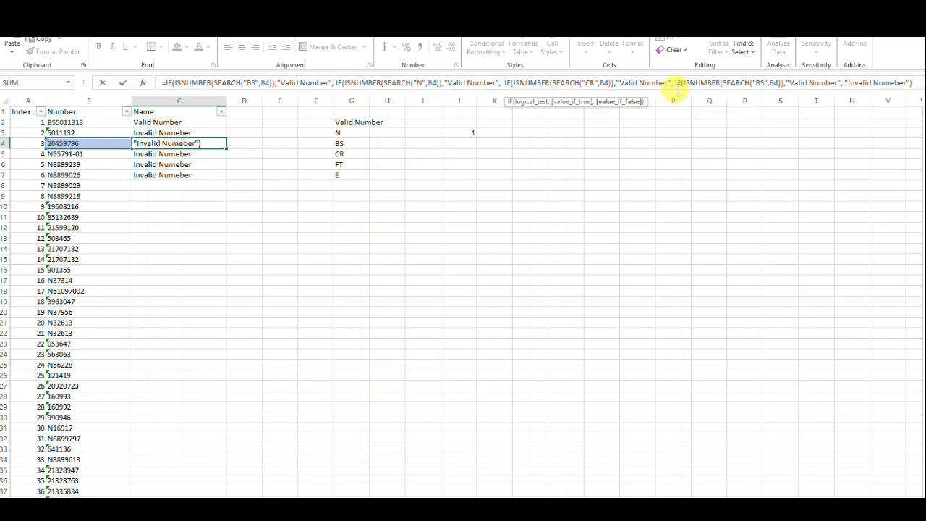
click(762, 82)
key(BackSpace)
key(BackSpace)
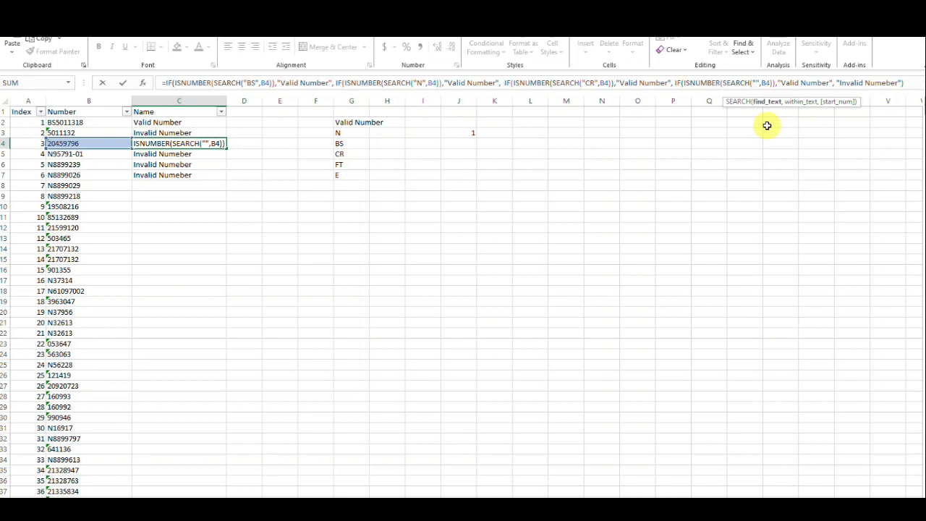
text(FT)
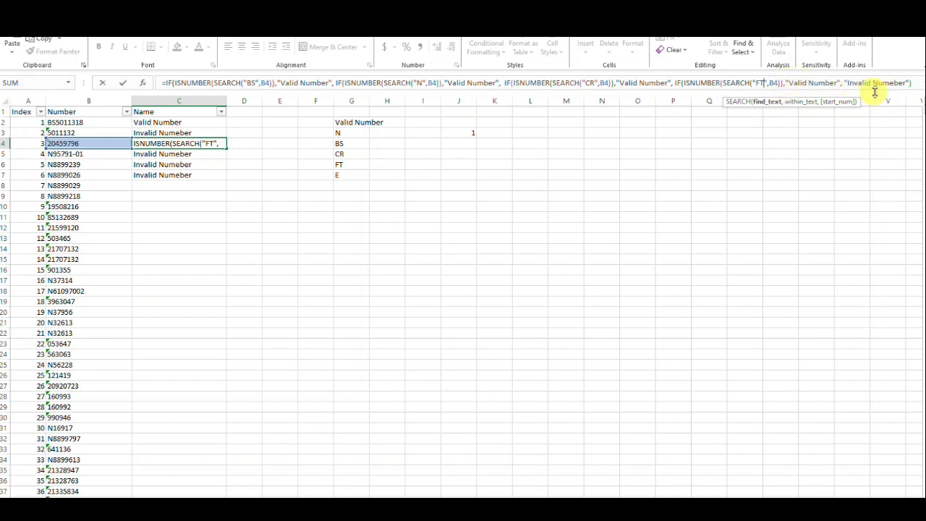
Nest a final copied IF check before "Invalid Numeber" in C4's formula and make it search for "E"
click(844, 82)
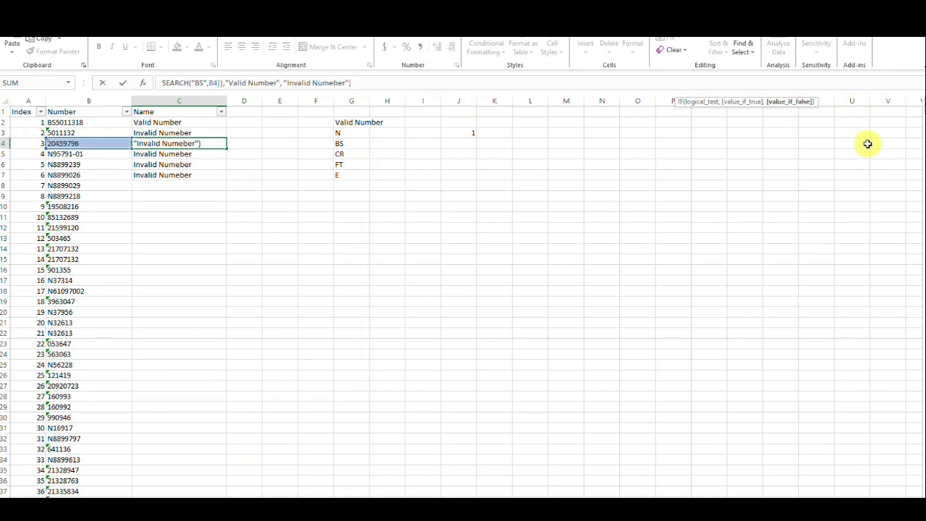
key(Return)
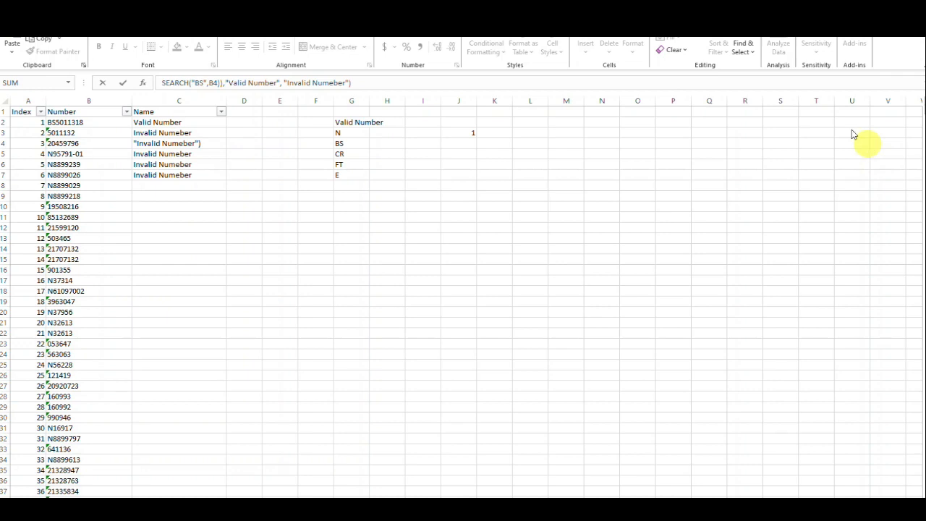
click(204, 83)
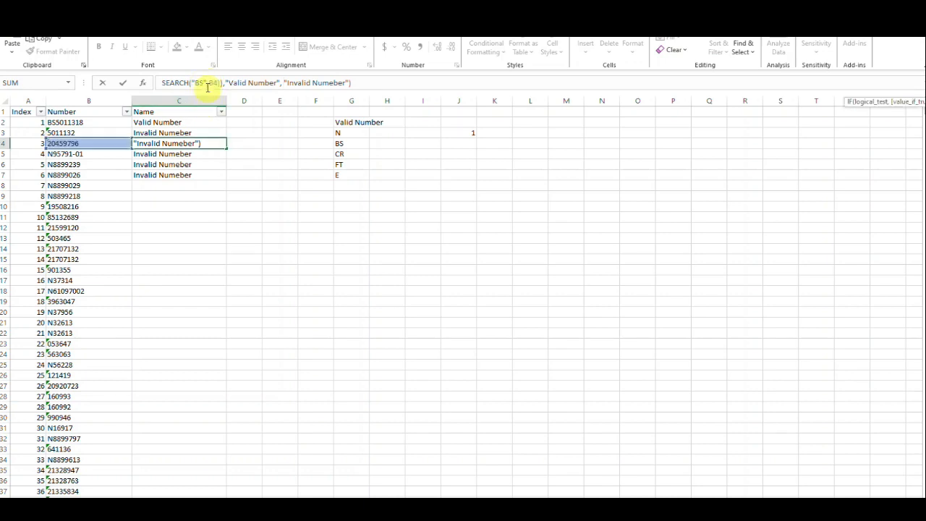
click(204, 83)
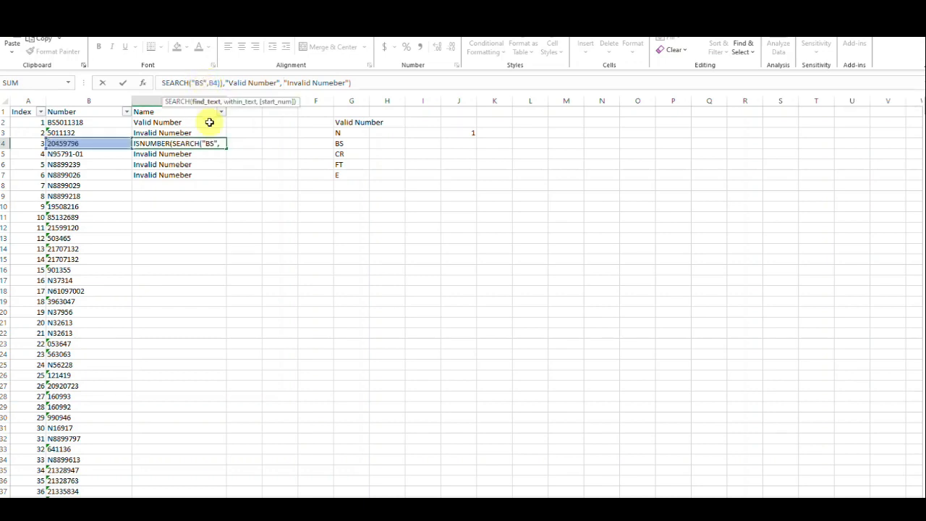
key(BackSpace)
key(BackSpace)
text(E)
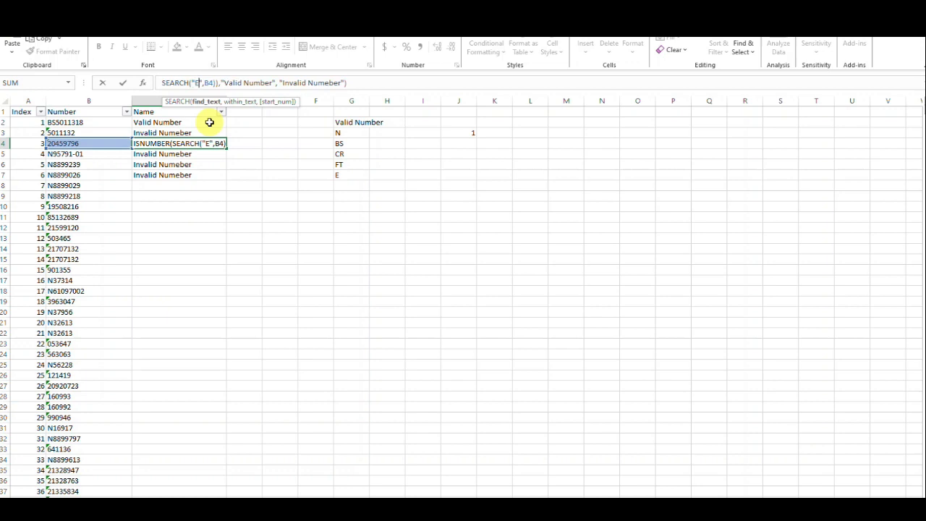
Add closing parentheses to the end of C4's nested formula, enter it and accept Excel's proposed correction
click(383, 85)
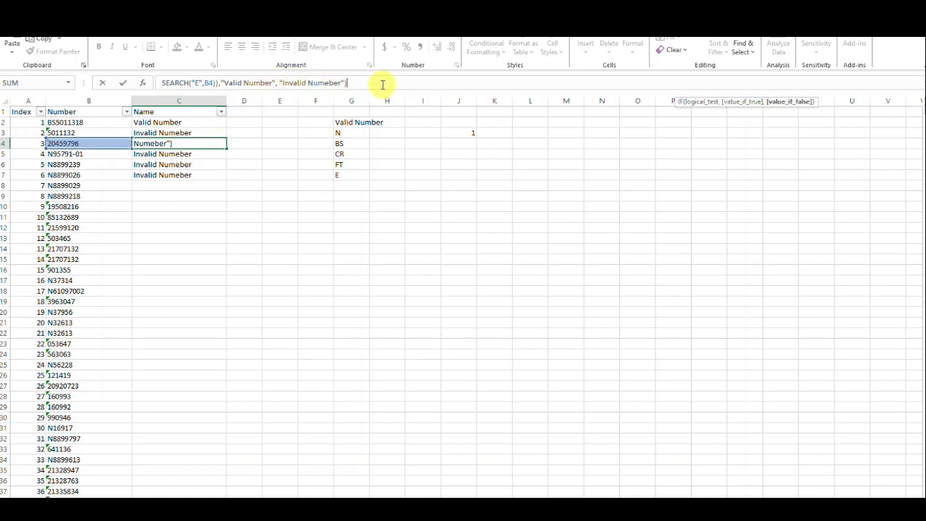
text()))
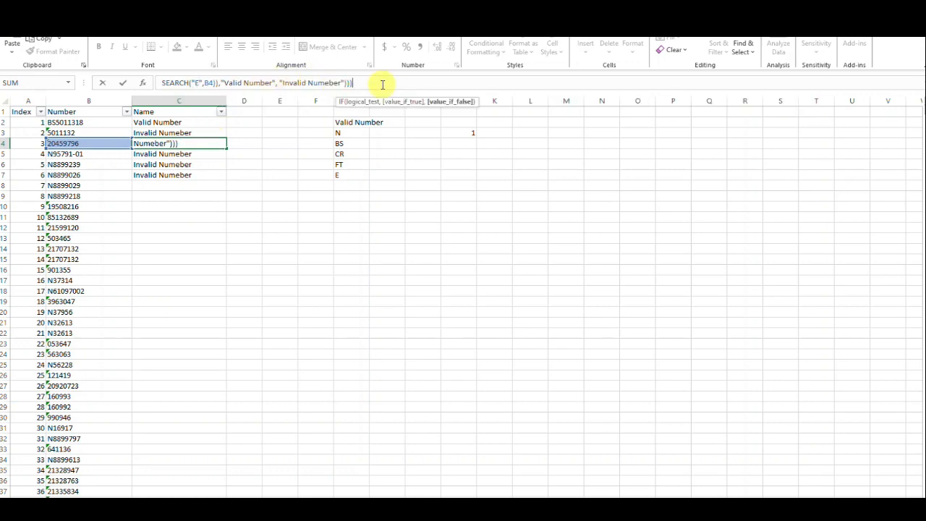
text())
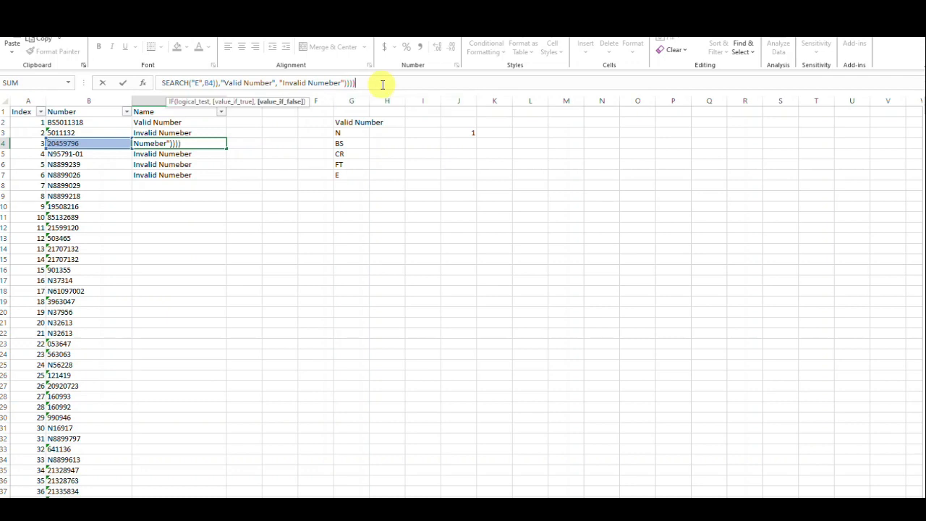
key(Return)
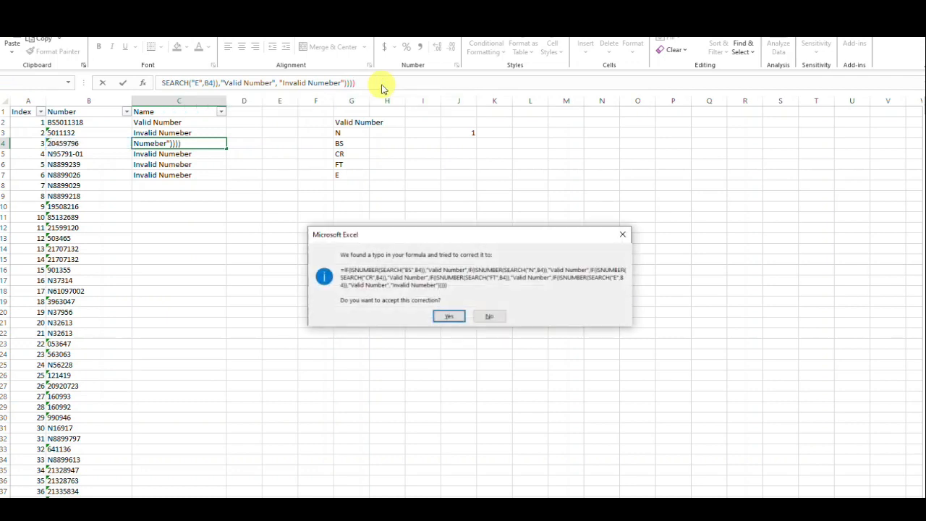
click(438, 317)
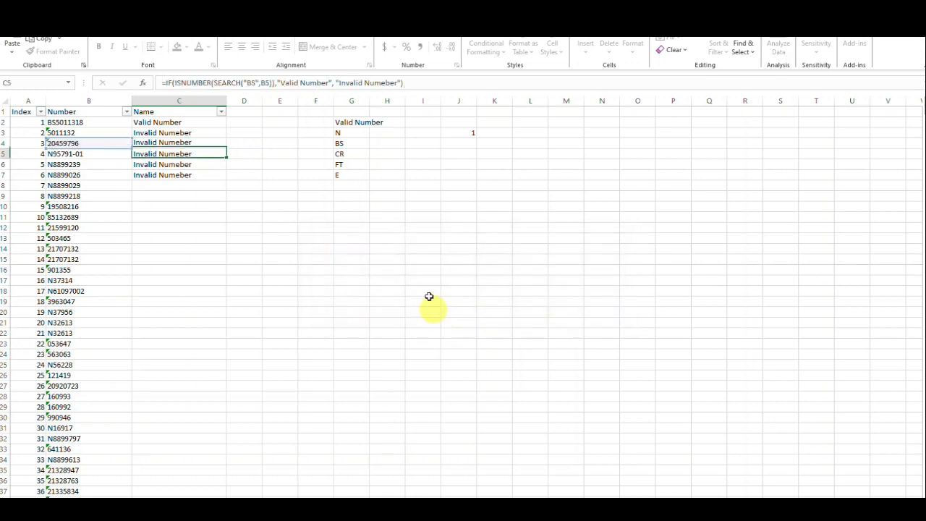
Check the formulas in C2 and C3, and enlarge the formula bar to show C4's whole nested formula
click(921, 82)
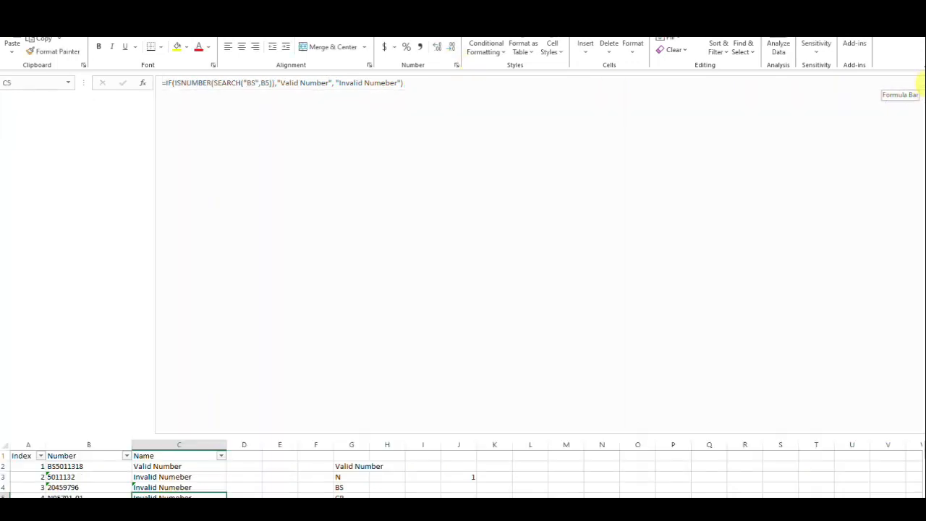
click(920, 84)
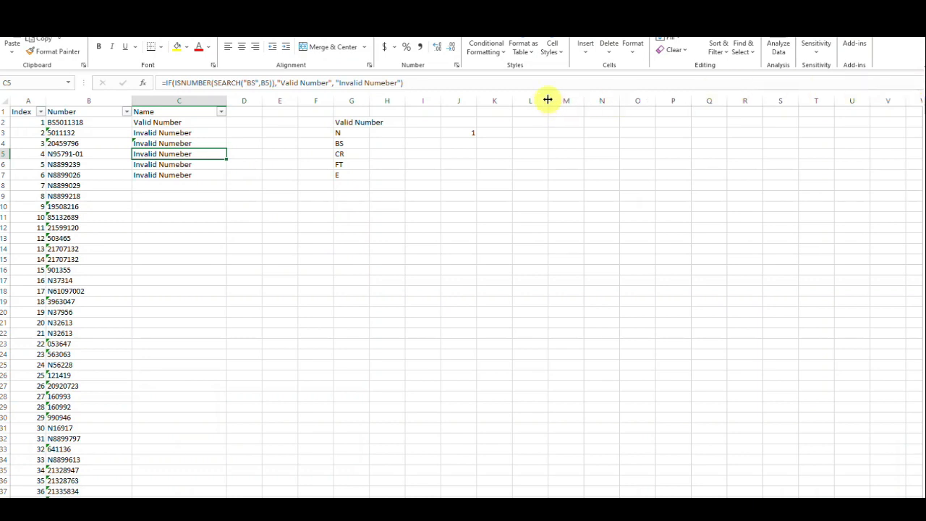
click(162, 122)
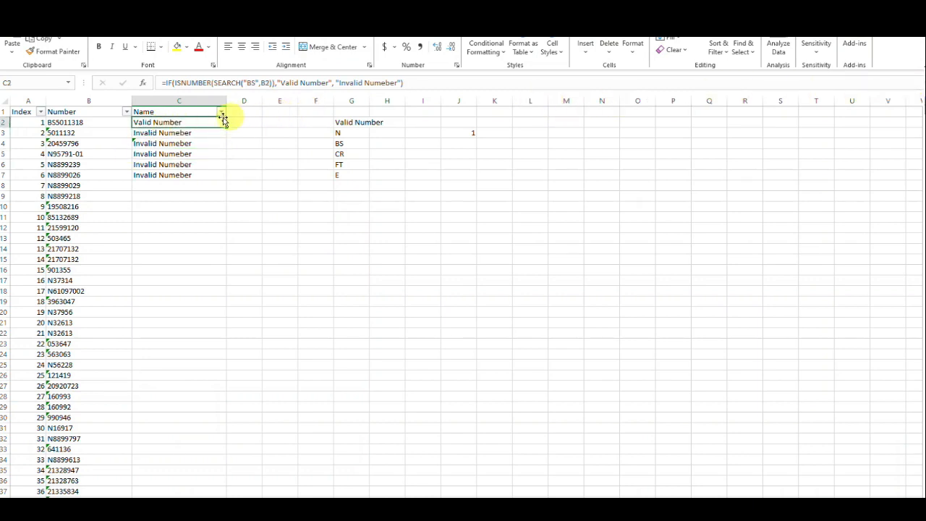
double_click(194, 123)
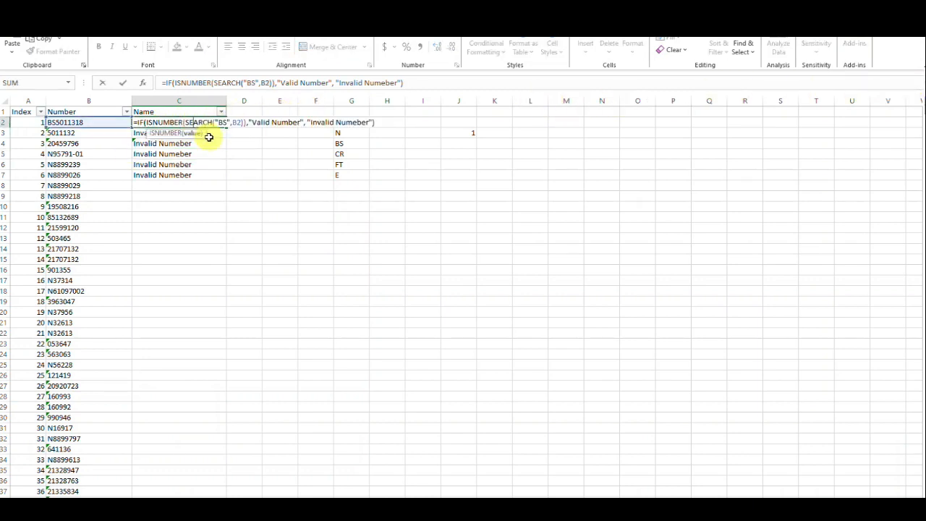
click(207, 138)
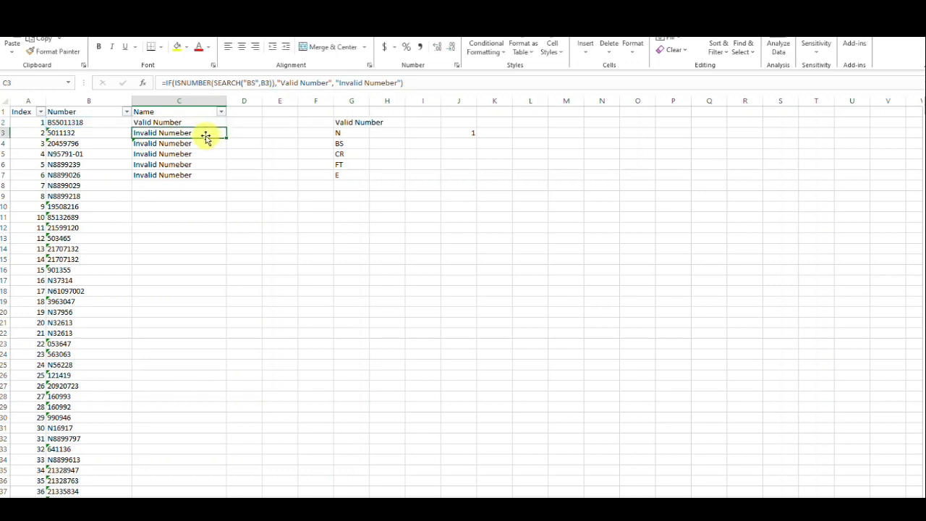
click(195, 143)
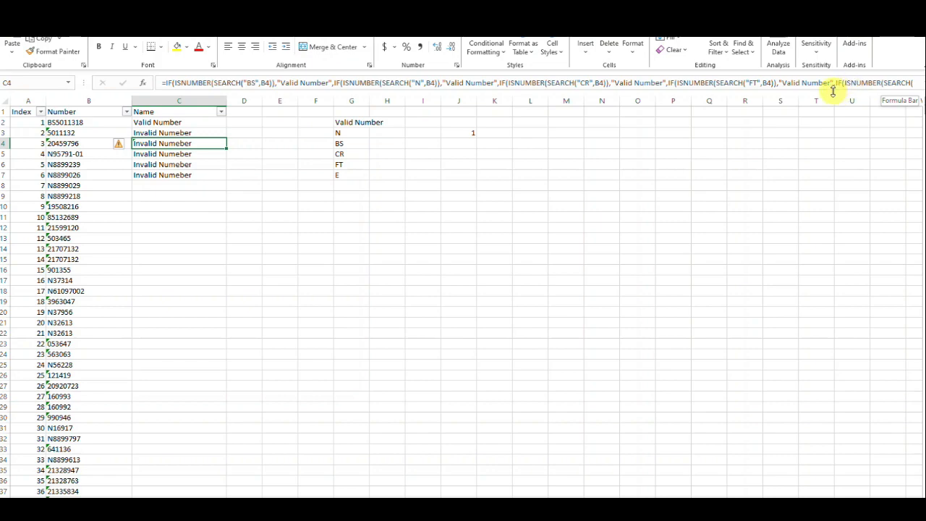
drag(832, 92, 844, 186)
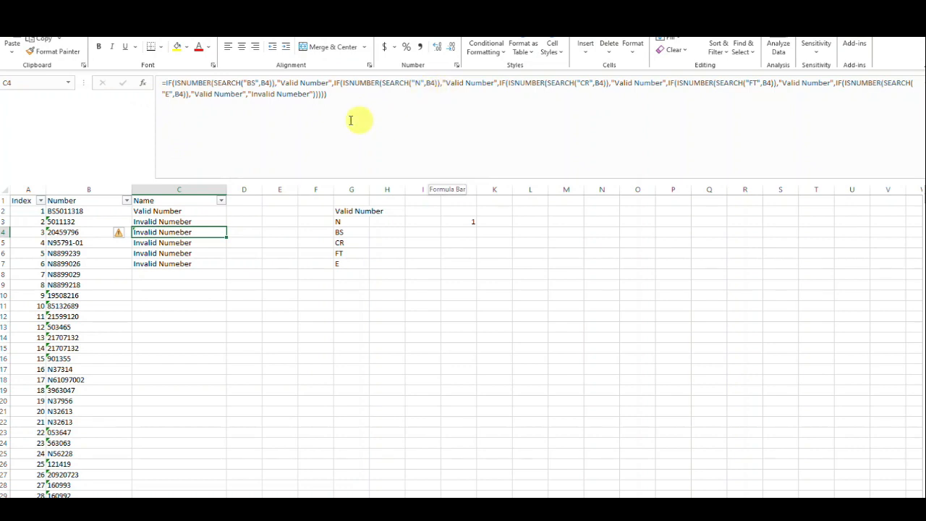
Review the nested IF checks in C4's formula and leave the cell without changing it
click(319, 130)
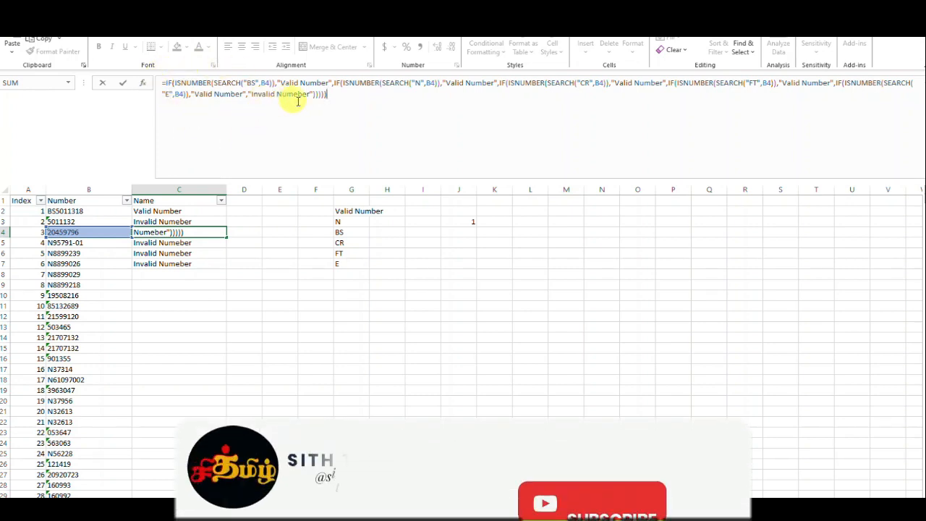
key(Return)
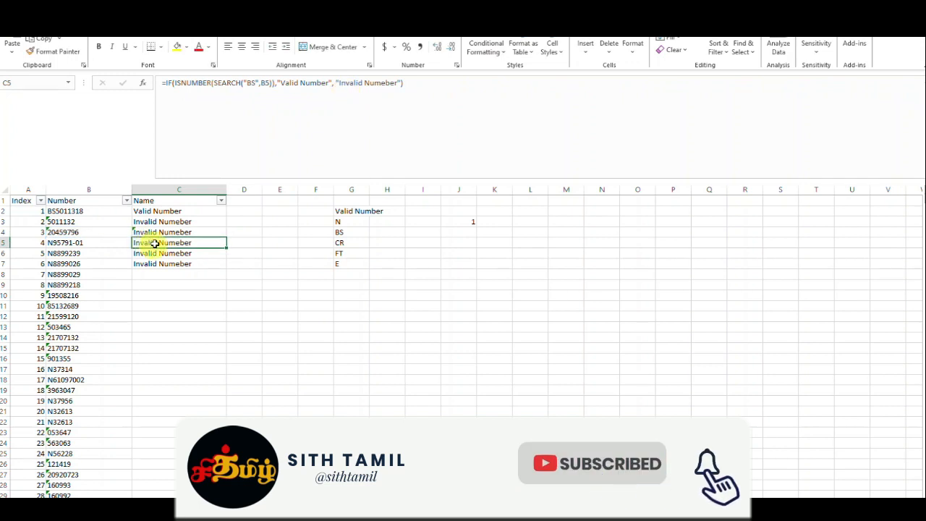
click(180, 211)
double_click(192, 231)
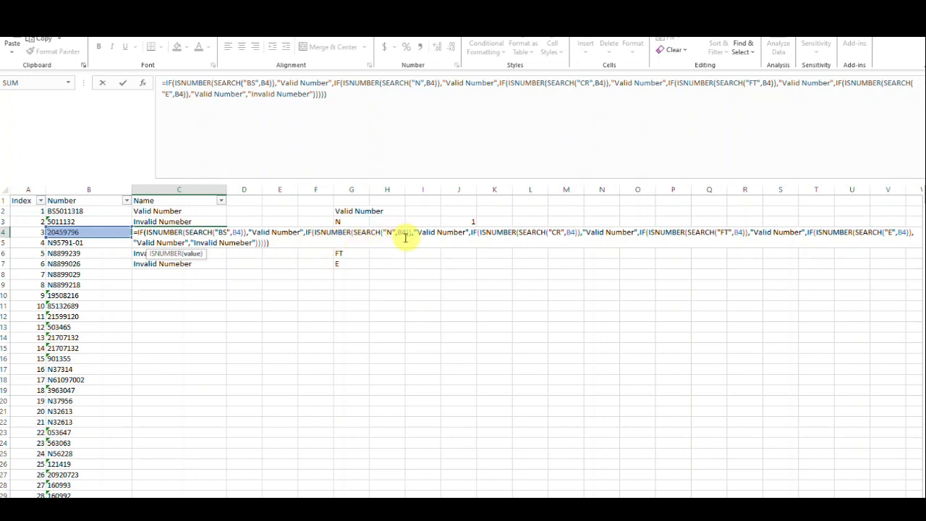
key(Return)
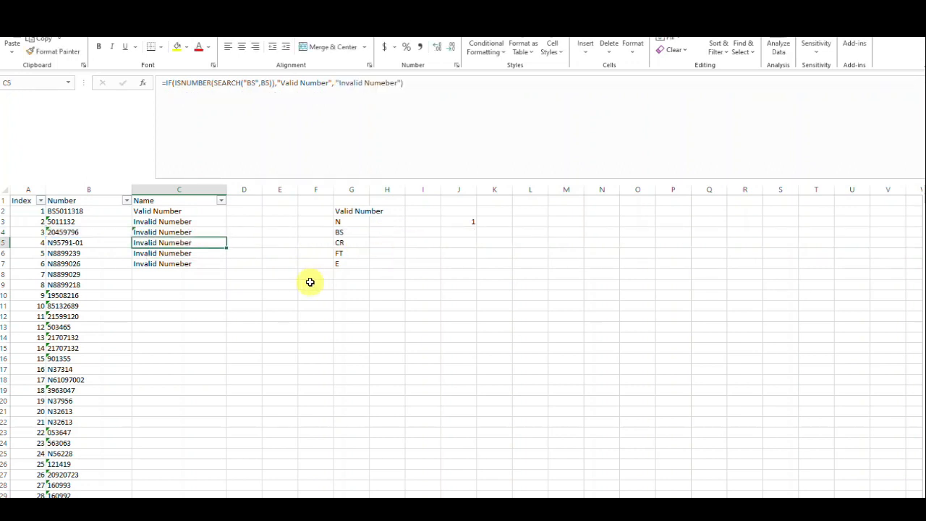
Fill C4's nested formula down through C7
click(206, 232)
drag(226, 237, 230, 272)
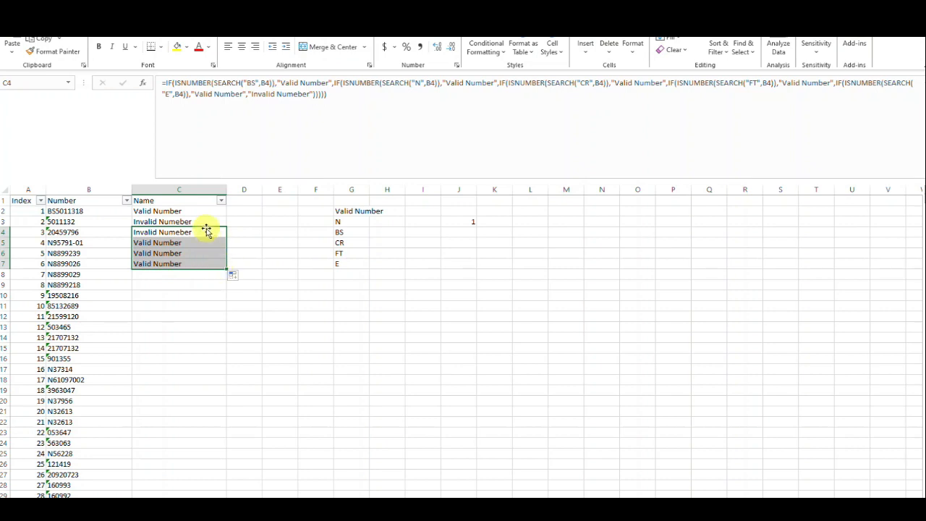
Copy C4's nested formula into C2 and clear the contents of C3:C7
click(207, 230)
drag(226, 237, 204, 261)
click(198, 249)
click(207, 211)
click(205, 221)
key(Delete)
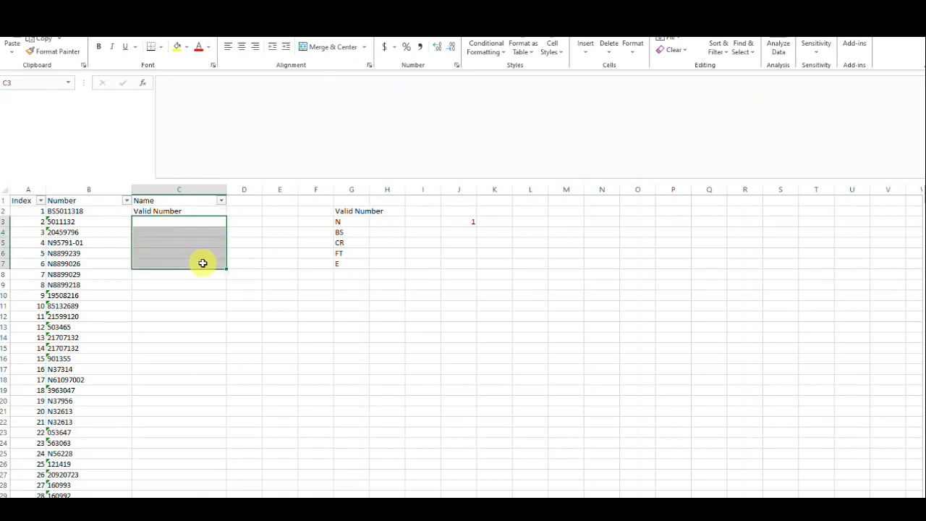
Fill C2's nested formula down the whole Name column
click(205, 211)
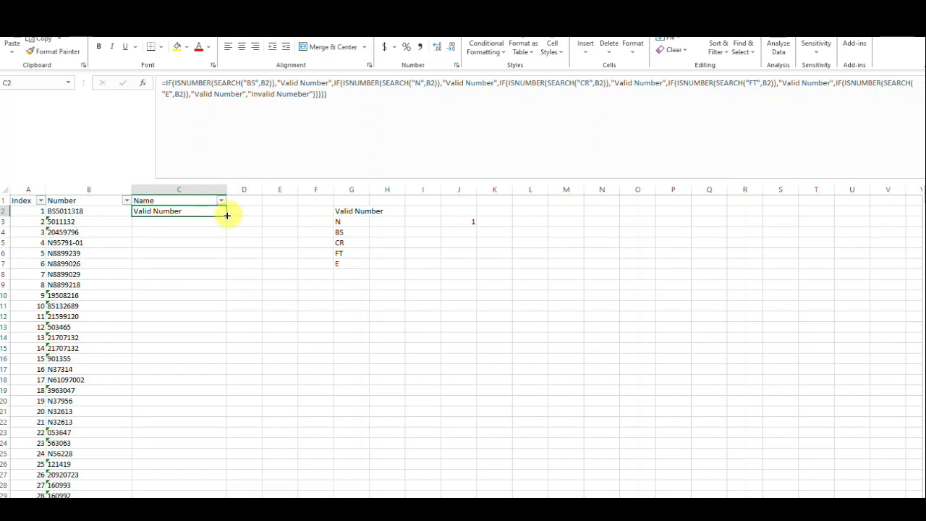
double_click(226, 215)
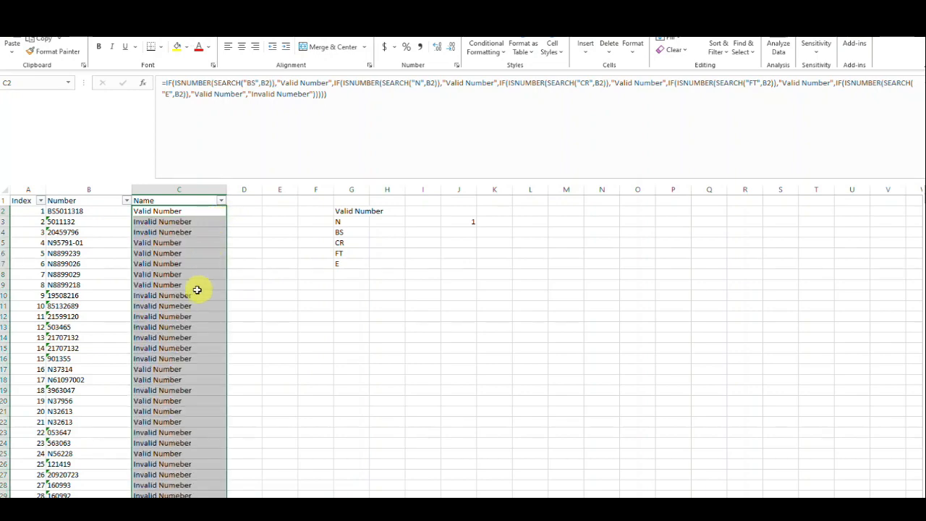
Check the Name column's valid and invalid labels against the prefixes in the Number column down the list
scroll(139, 306, down, 4)
scroll(138, 306, up, 4)
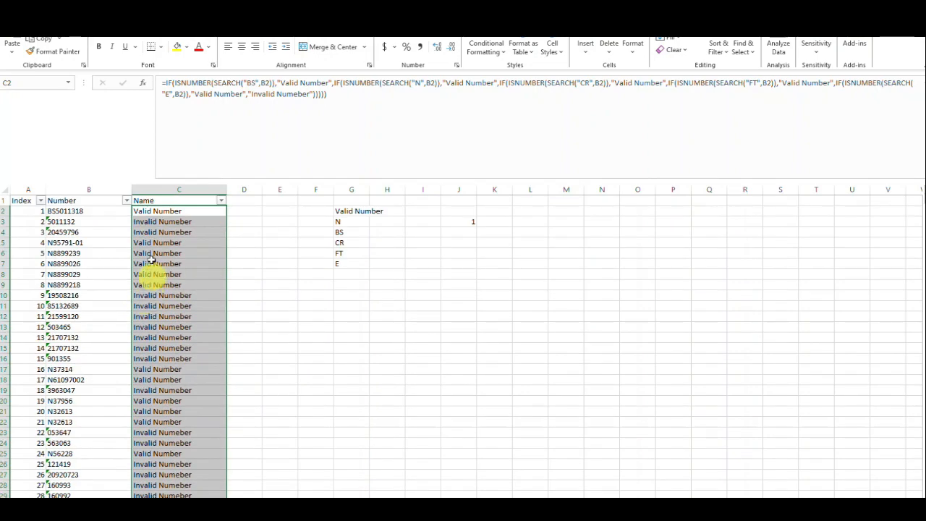
scroll(86, 316, down, 15)
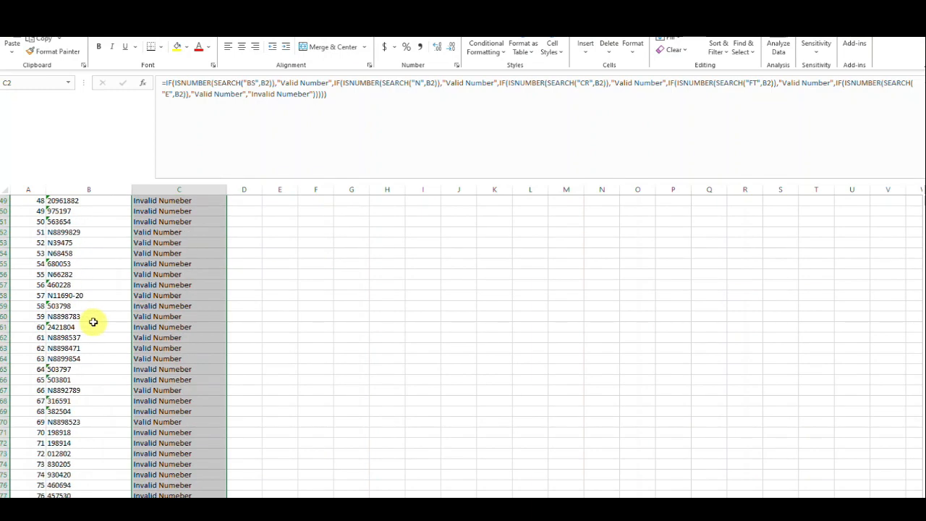
scroll(93, 322, down, 7)
click(58, 359)
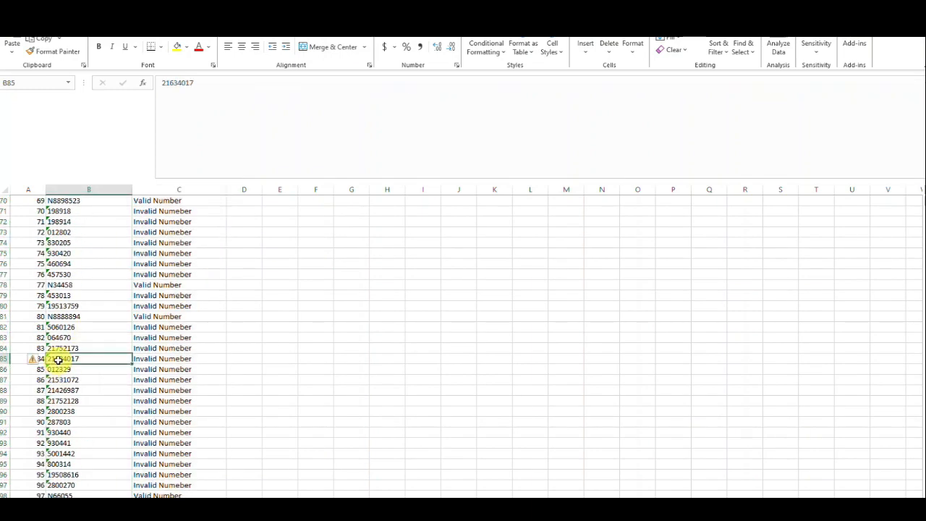
scroll(134, 360, down, 10)
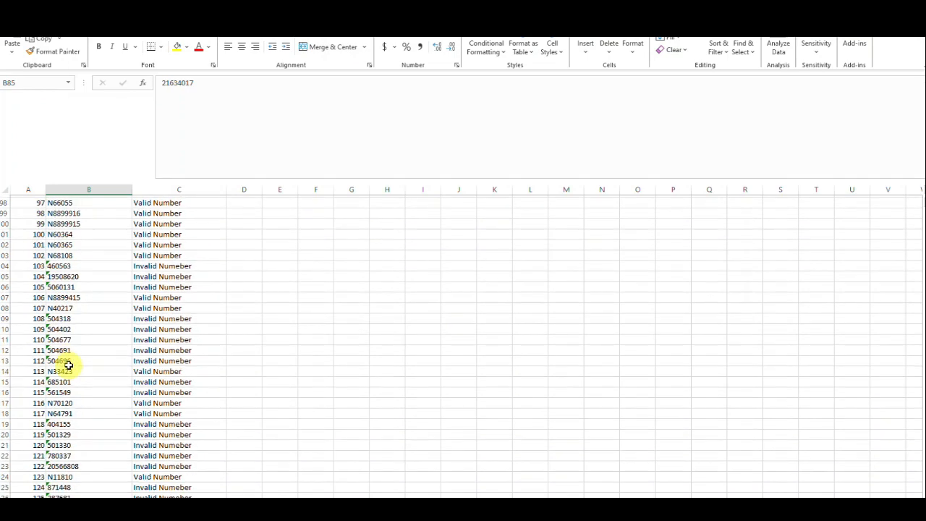
click(73, 287)
scroll(86, 391, down, 9)
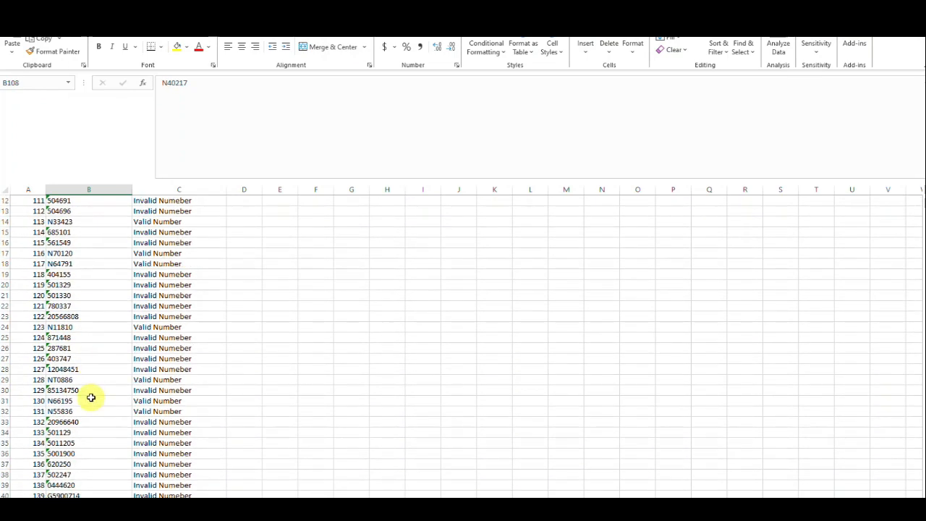
click(67, 338)
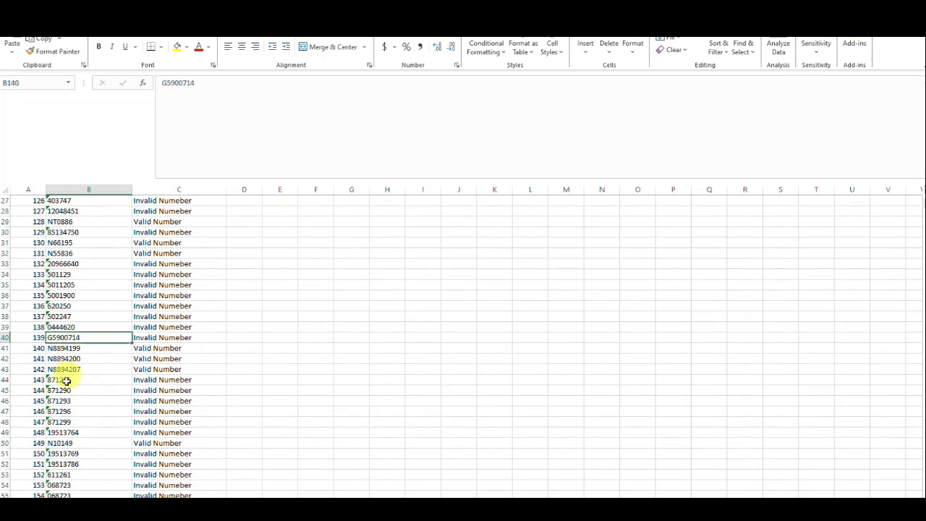
Compare the number prefixes with their validity labels from row 143 to about row 200, and return to the start of the list
click(71, 370)
scroll(72, 411, down, 9)
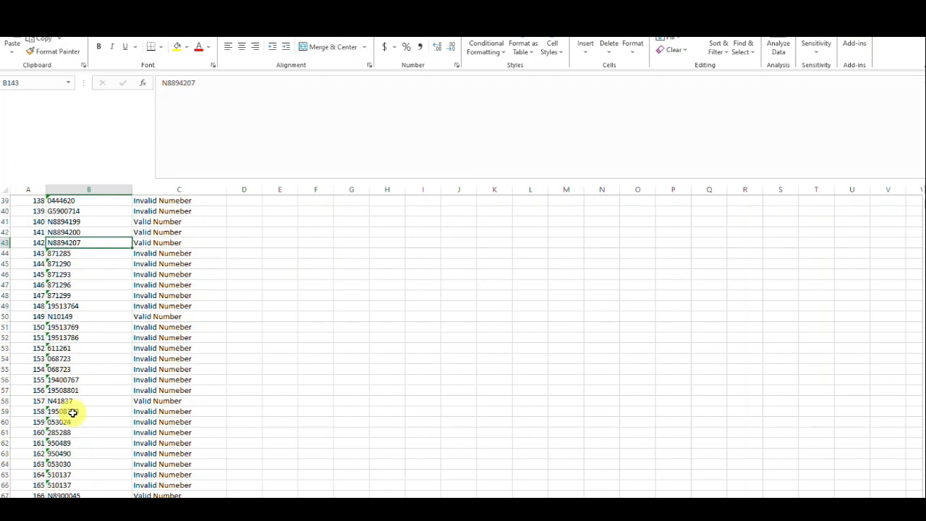
scroll(73, 412, down, 13)
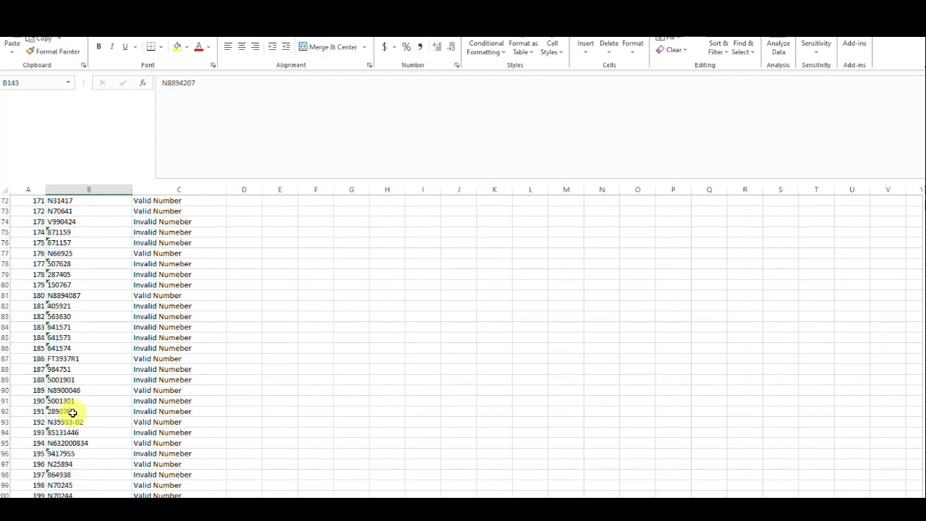
scroll(75, 412, up, 20)
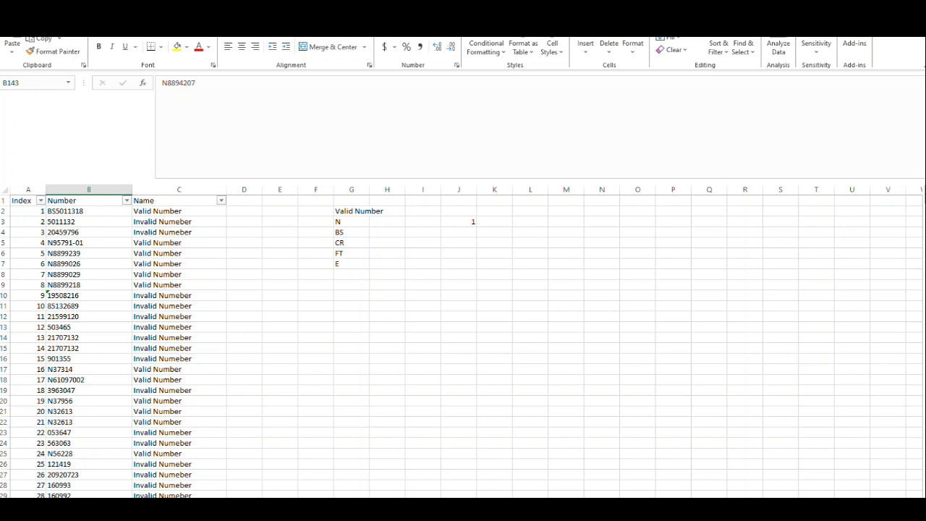
Review C2's nested formula, highlighting its ISNUMBER(SEARCH("BS",B2)) test and the "Valid Number" true result, and leave the formula as is
click(192, 254)
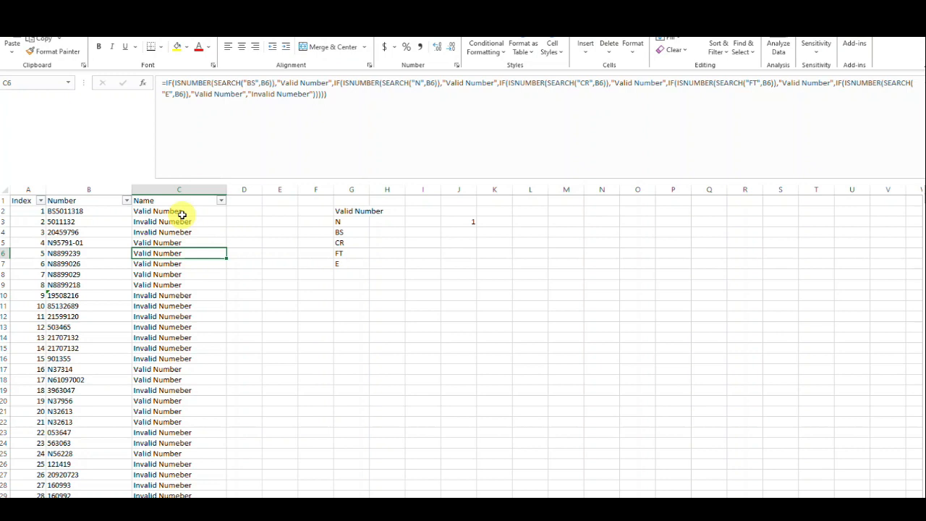
click(182, 214)
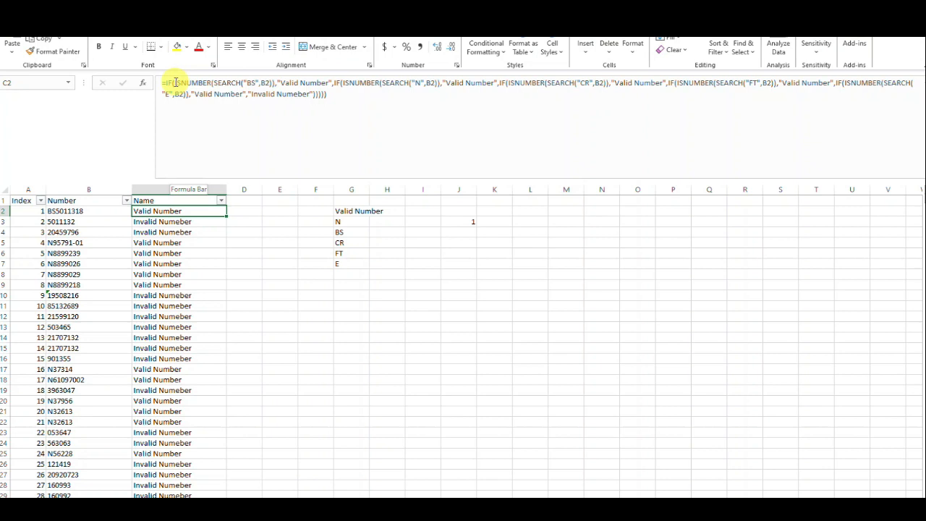
drag(175, 82, 277, 83)
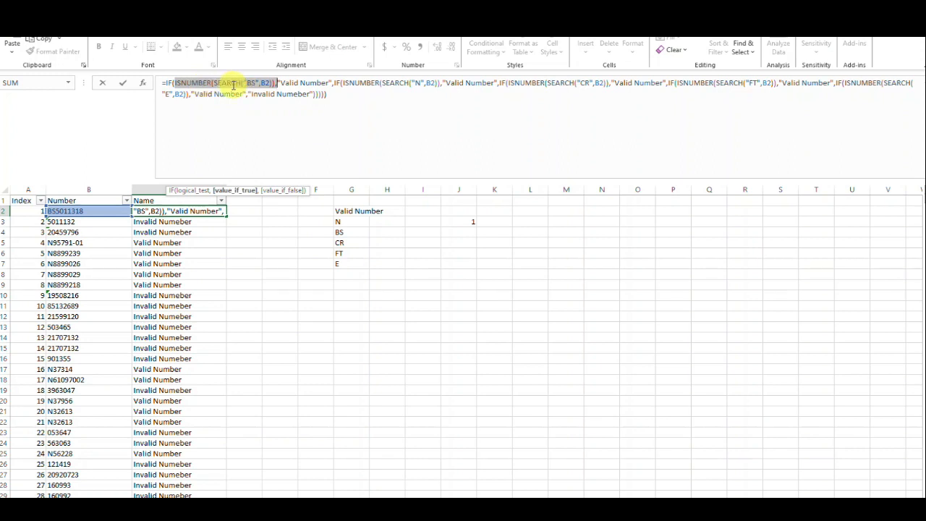
drag(278, 82, 299, 82)
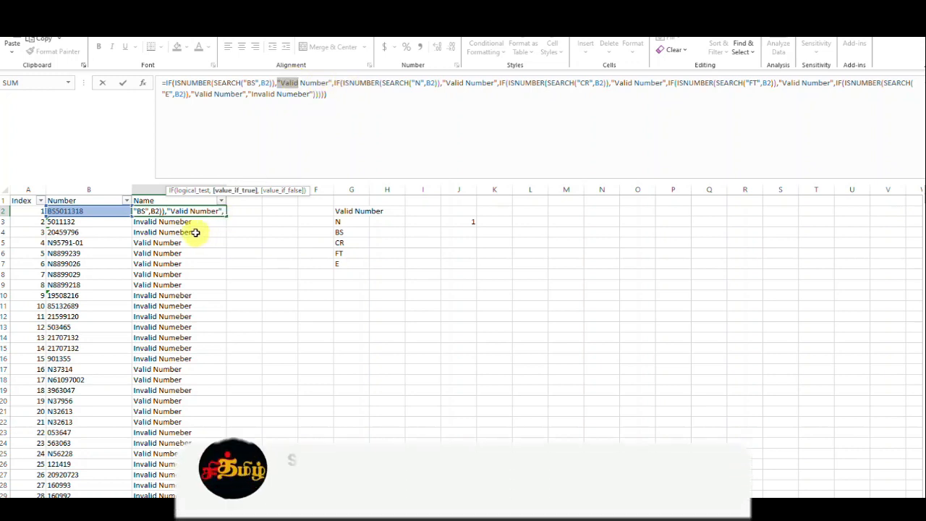
key(Return)
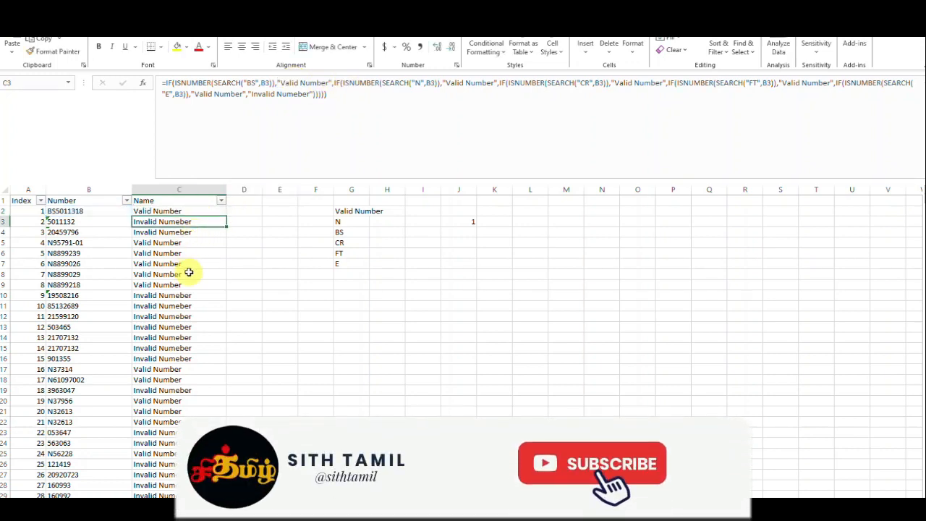